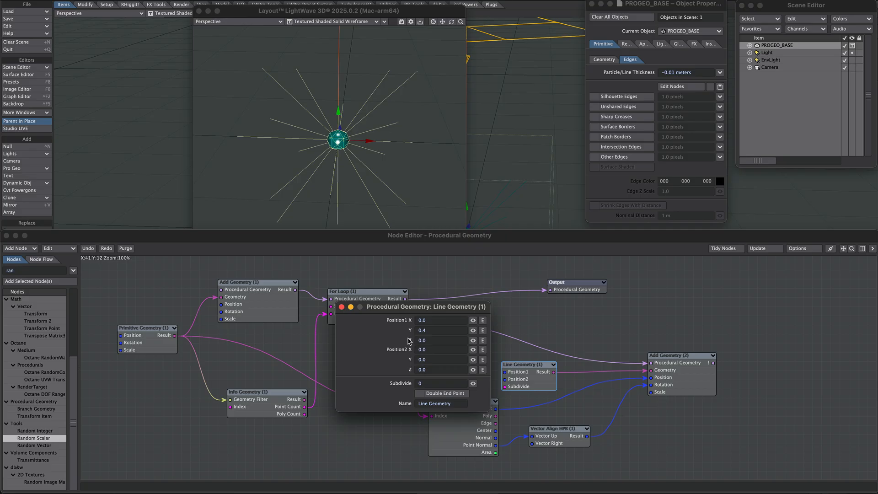
- Set the Line Geometry node's Position1 Y to 0.4
left_click(423, 332)
type("0.4")
left_click(340, 308)
- Wire the For Loop into the Random Scalar node's seed and set its Min Range to 0.3
left_click(477, 335)
left_click_drag(406, 305, 456, 337)
double_click(457, 338)
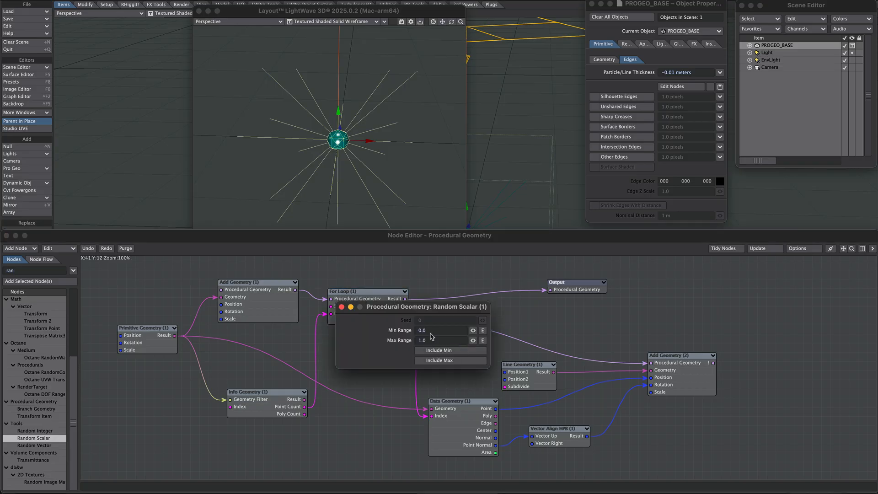
key("BackSpace")
type("0.3")
key("Tab")
left_click(342, 307)
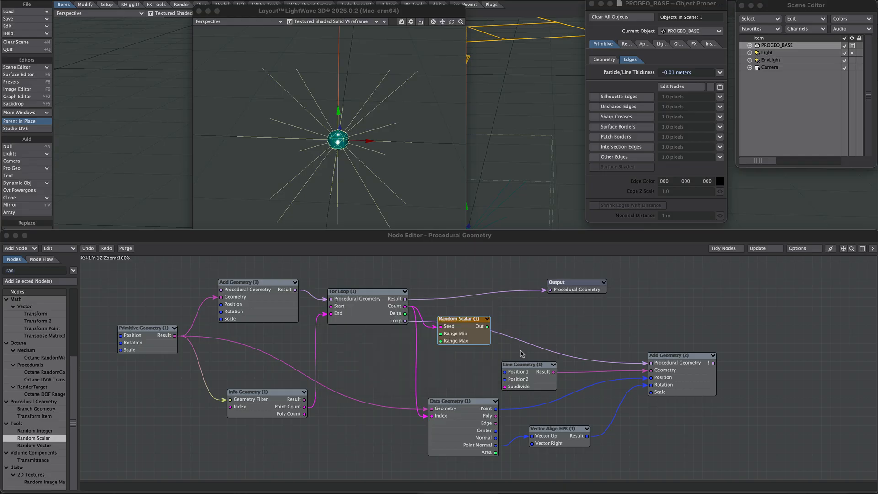
- Search the node list for make and add a Make Vector node beside the Random Scalar node
left_click(23, 272)
type("make")
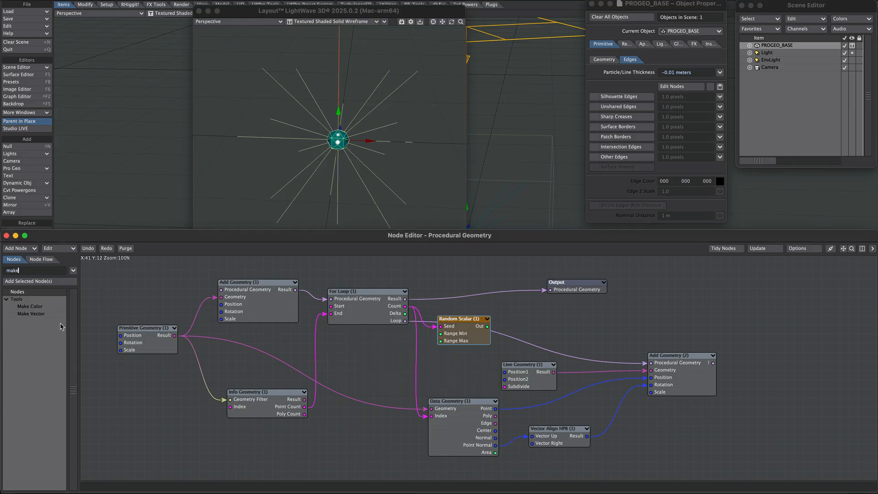
double_click(43, 315)
left_click_drag(471, 372, 527, 335)
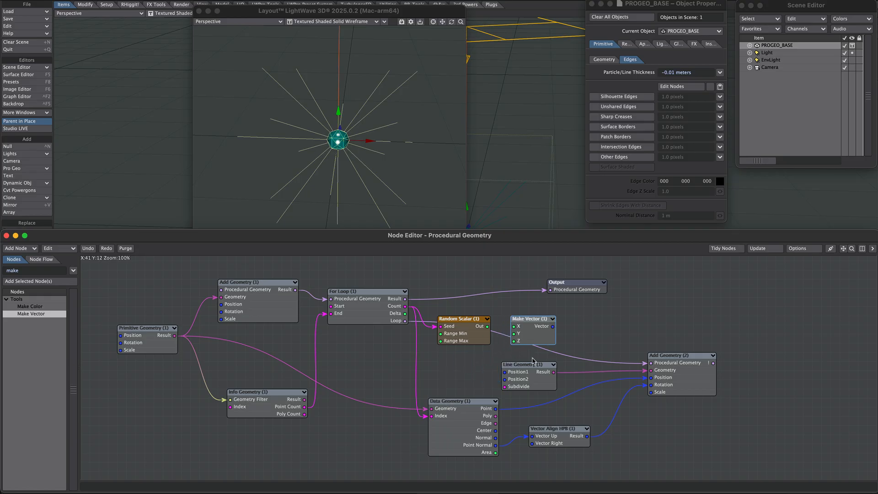
- Connect the Make Vector output to the Line Geometry node's Position1 input
double_click(531, 381)
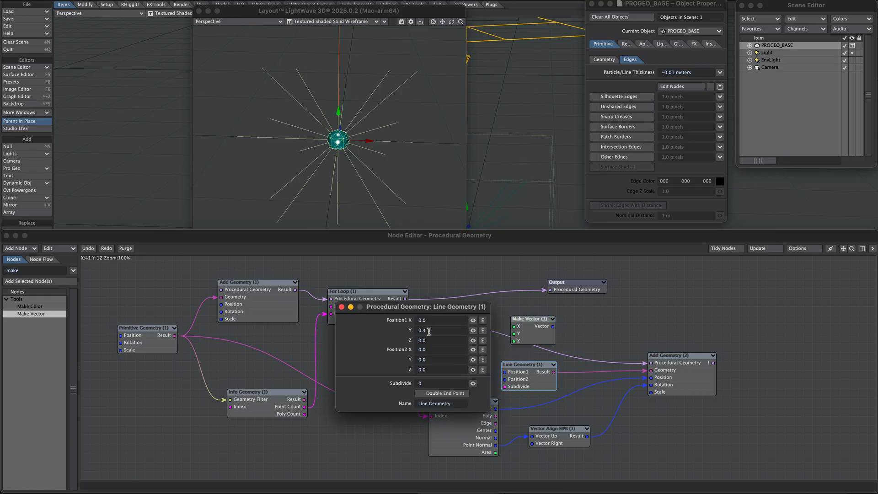
left_click(342, 307)
double_click(528, 333)
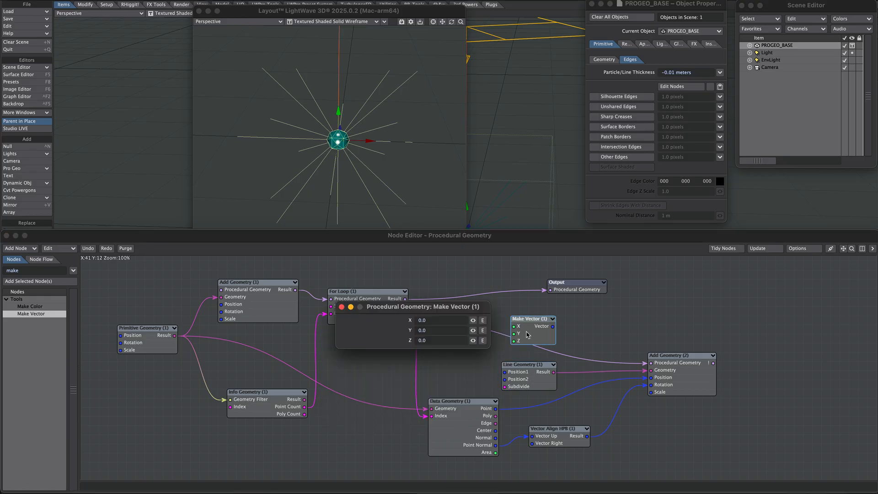
left_click(341, 306)
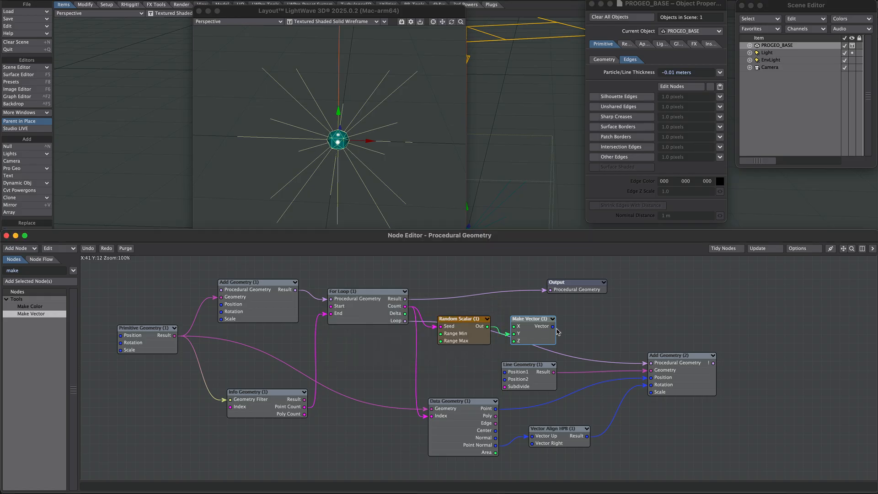
left_click_drag(554, 327, 531, 368)
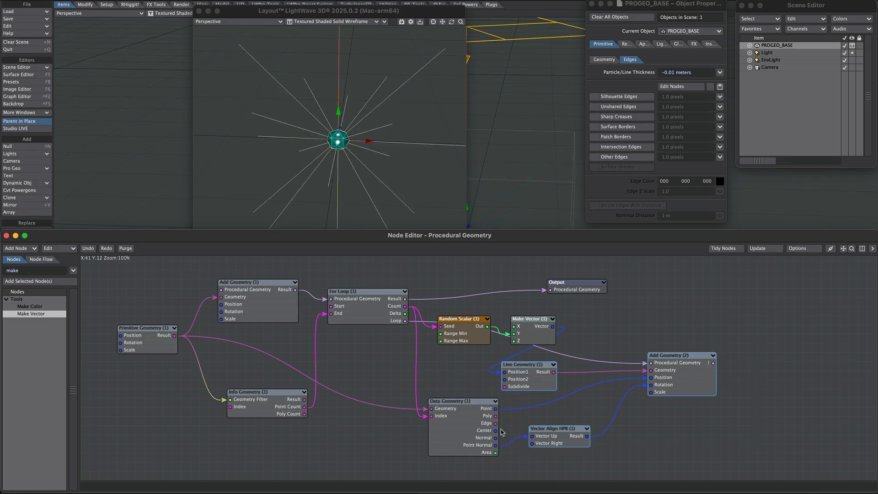
left_click_drag(543, 373, 543, 382)
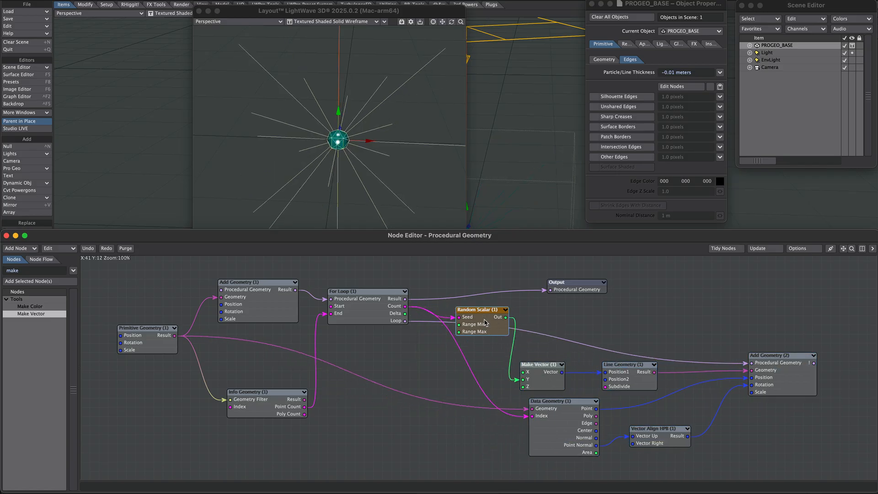
- Raise the Primitive Geometry sphere's subdivision level to 2
left_click_drag(486, 326, 486, 330)
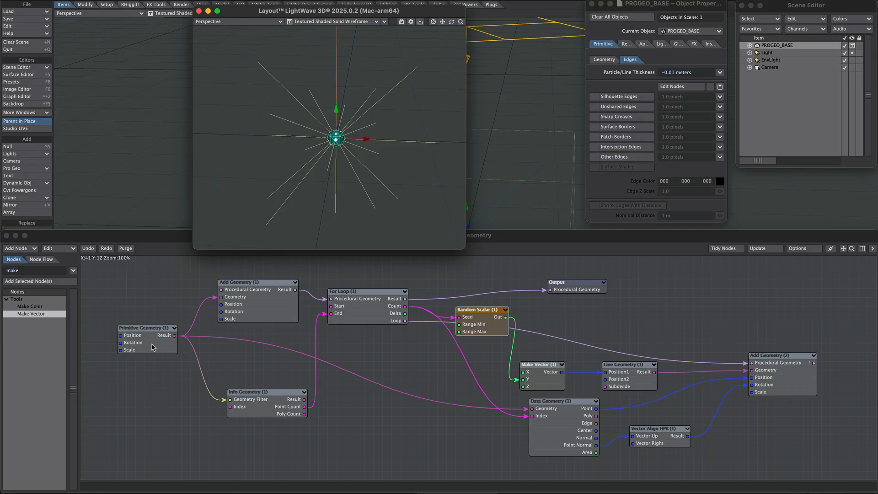
double_click(153, 348)
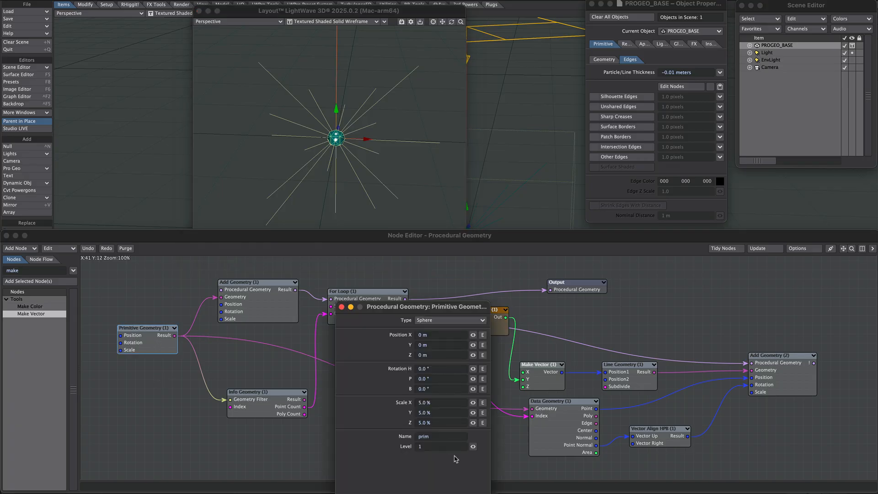
left_click_drag(473, 447, 475, 447)
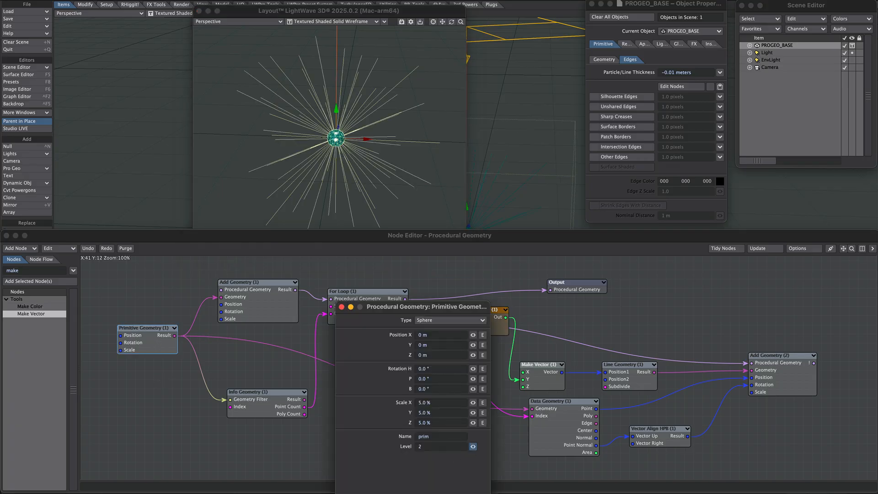
left_click(342, 307)
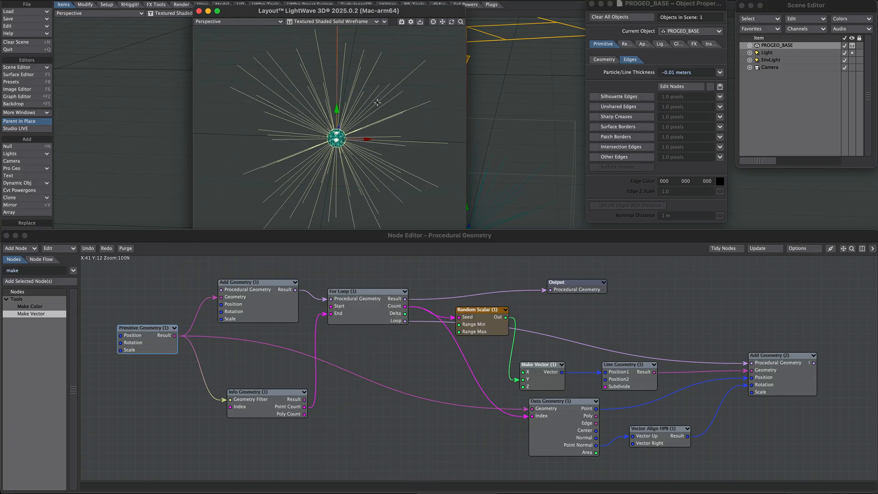
- Insert a Scalar Add node between the For Loop's count and the Random Scalar's seed
left_click_drag(375, 68, 373, 103, "alt")
left_click(447, 342)
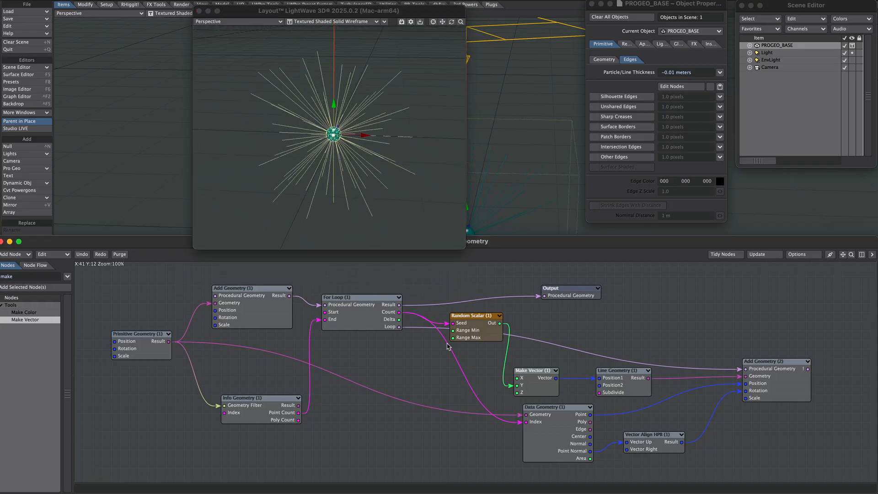
left_click(32, 277)
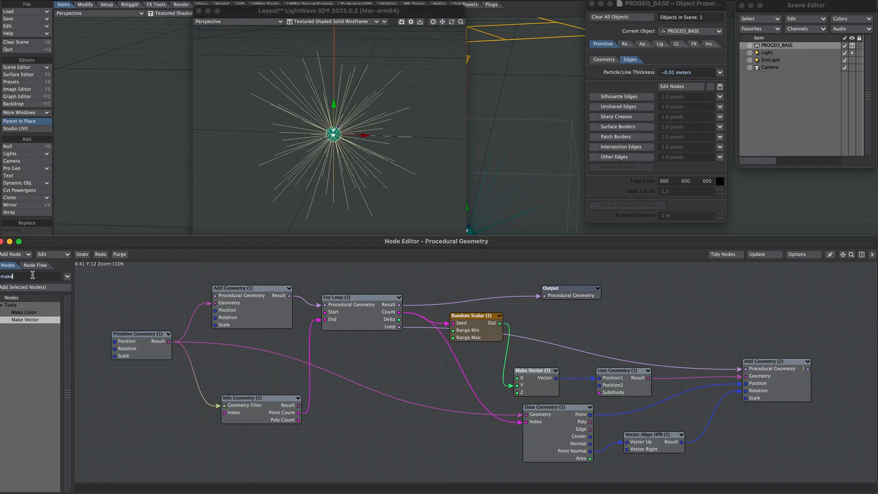
type("add")
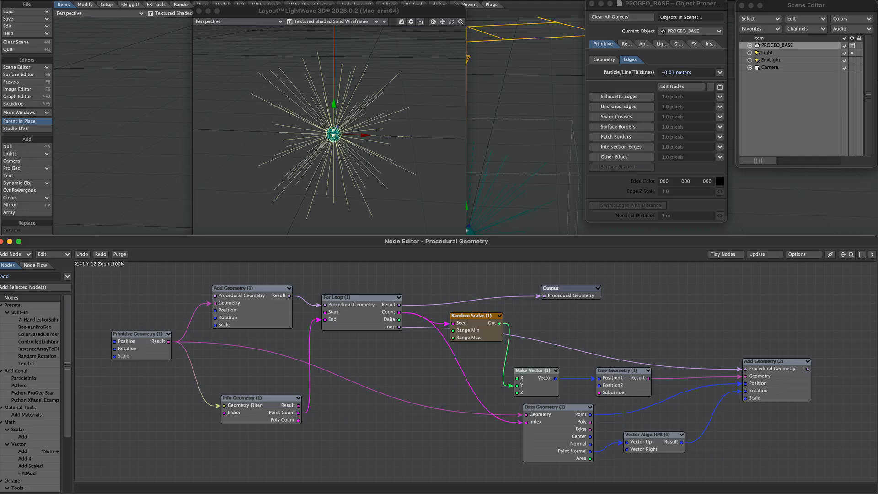
double_click(22, 437)
left_click_drag(471, 364, 427, 343)
left_click_drag(399, 311, 417, 351)
left_click_drag(447, 351, 453, 323)
- Set the Add node's B value to 6565 and dismiss the error prompt
double_click(429, 343)
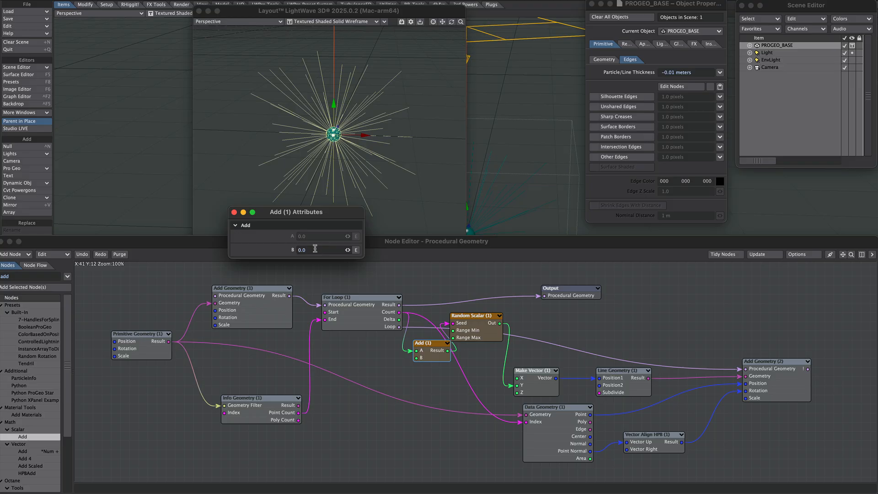
left_click_drag(315, 248, 276, 250)
type("6565")
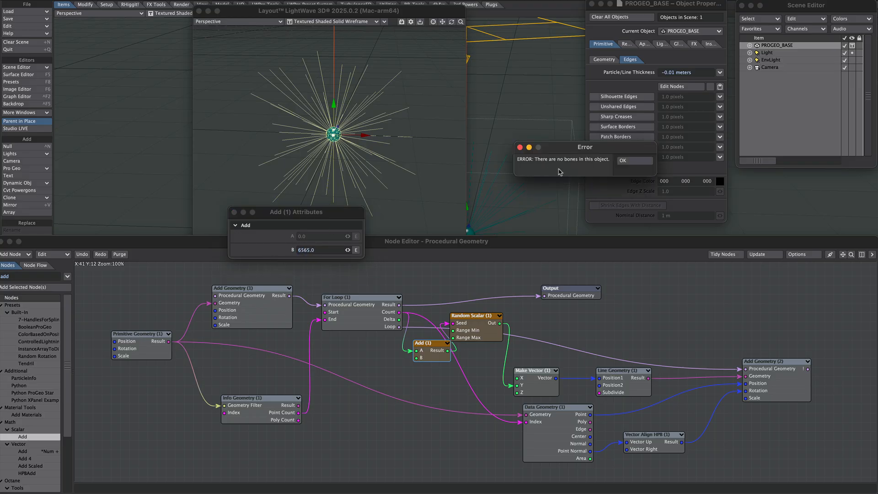
left_click(632, 161)
- Create a new null object named INSTANCE
left_click_drag(216, 471, 221, 442)
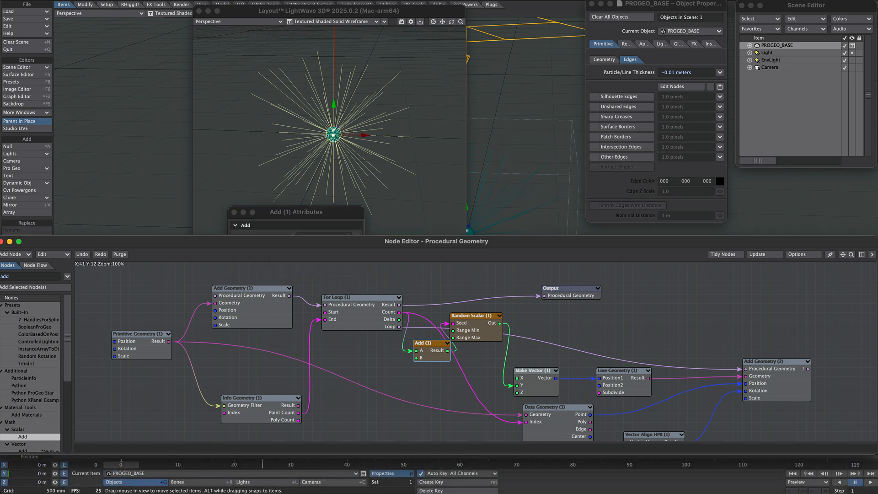
left_click_drag(262, 464, 246, 493)
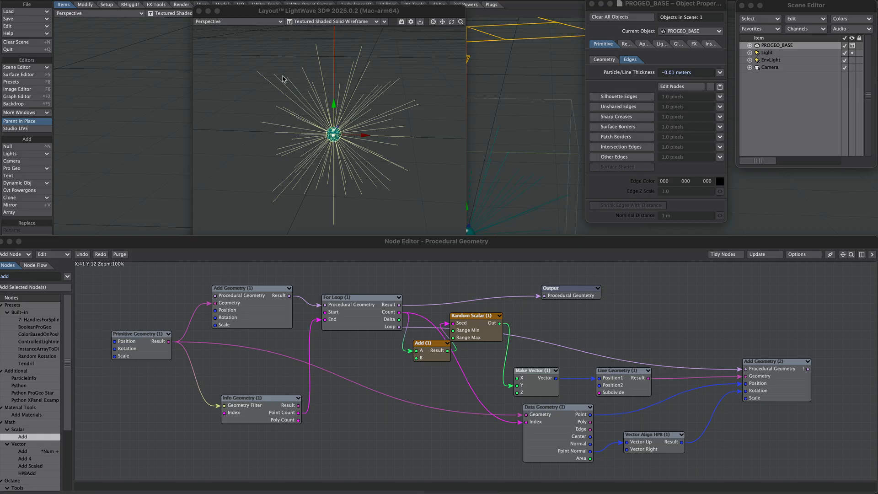
key("ctrl+n")
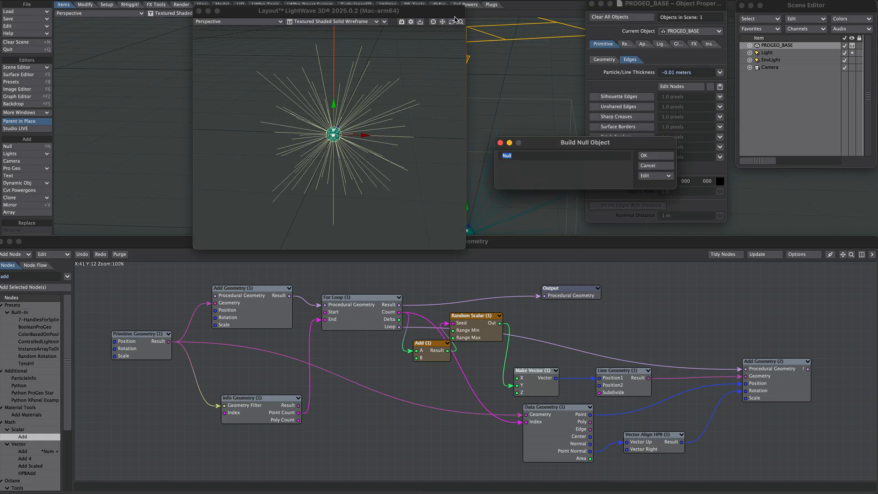
key("BackSpace")
type("INSTANCE")
key("Return")
- Remove the default modifiers from the INSTANCE object's geometry modifier list
left_click(604, 71)
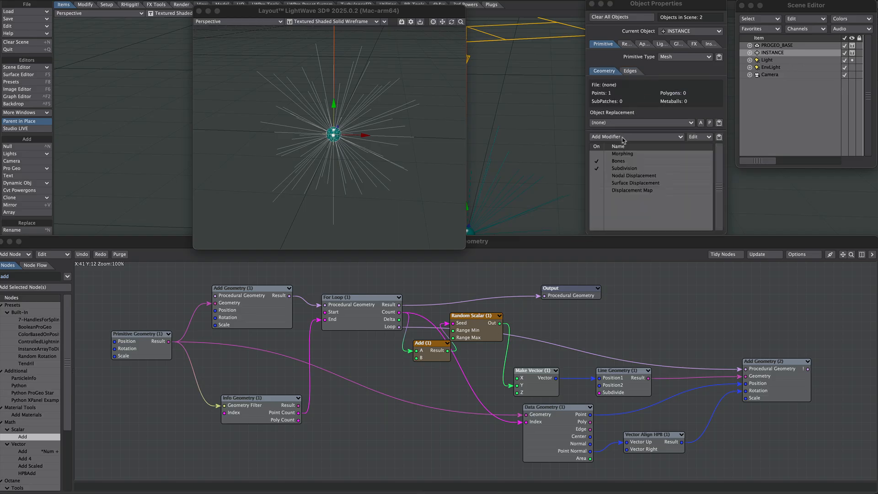
left_click_drag(625, 155, 633, 192)
right_click(652, 181)
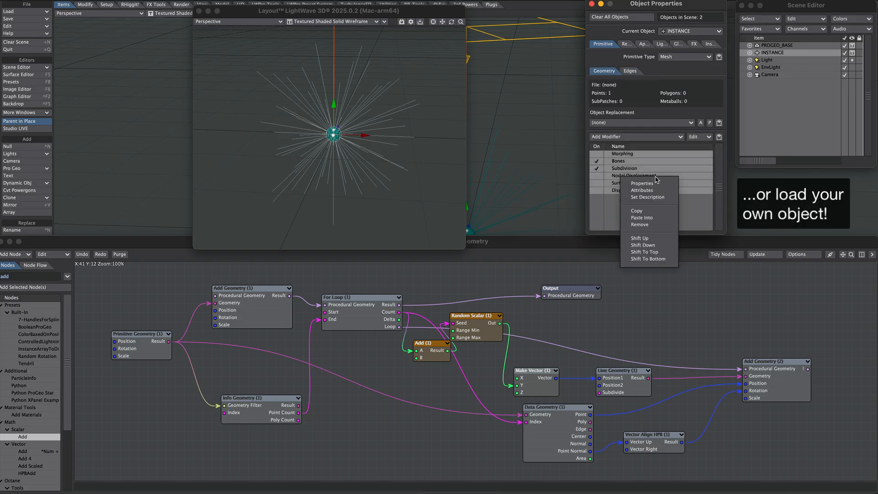
left_click(642, 227)
- Add a Procedural Geometry modifier to INSTANCE and open its node graph
left_click(634, 138)
type("pro")
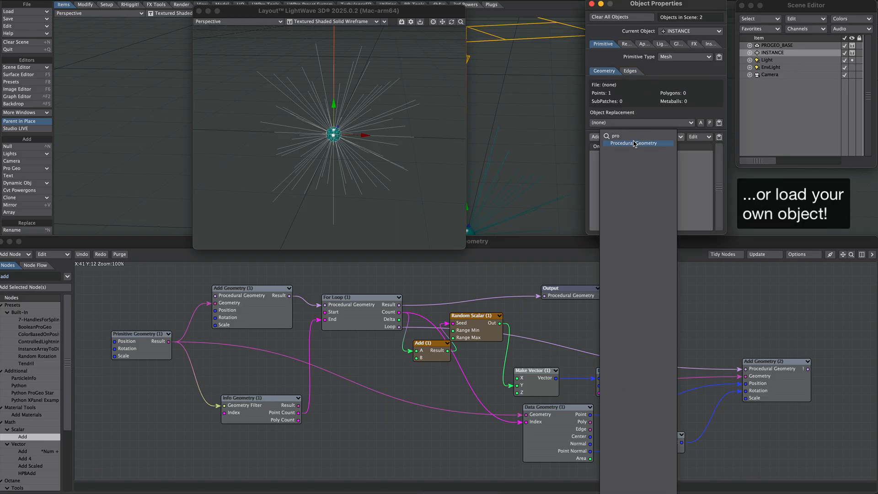
left_click(634, 143)
double_click(637, 154)
left_click_drag(828, 366, 575, 346)
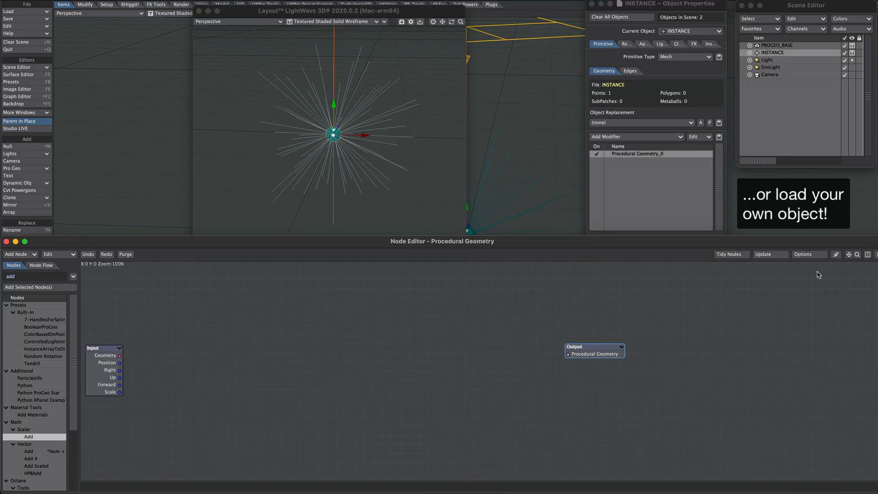
- Switch to the INSTANCE procedural graph and add an Add Geometry node feeding the Output
left_click(867, 255)
left_click(775, 320)
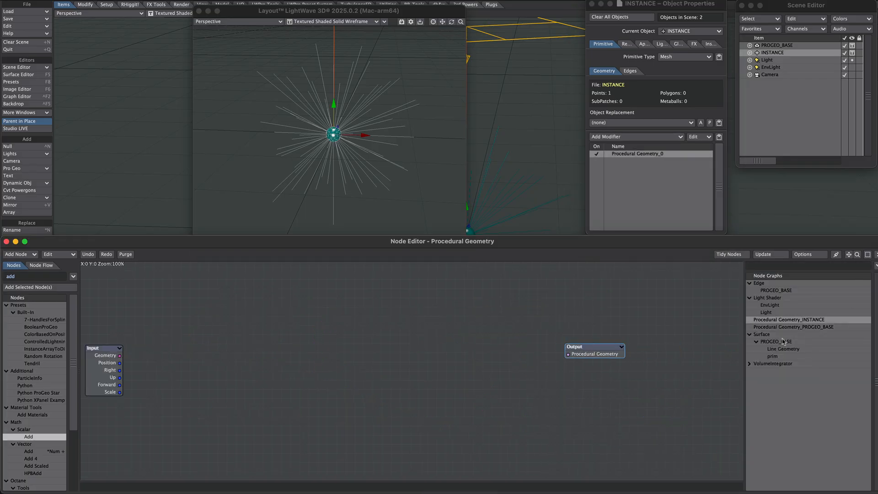
left_click(780, 327)
left_click(787, 320)
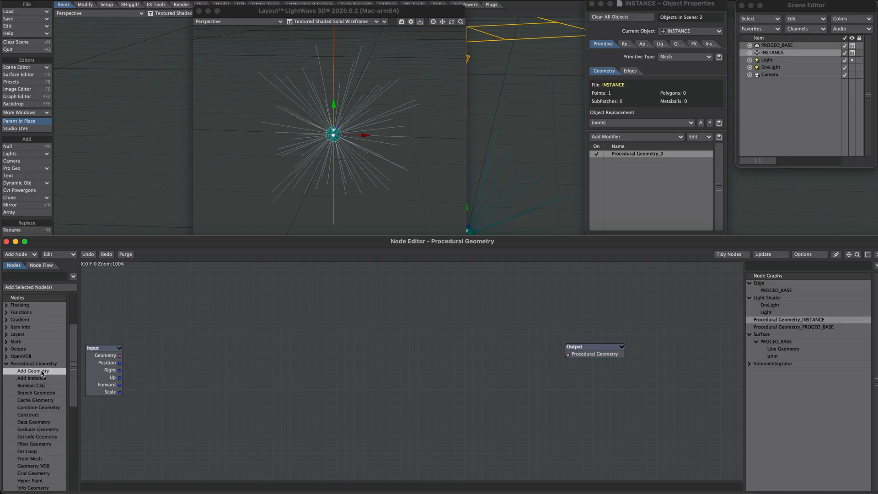
left_click_drag(42, 373, 568, 354)
left_click_drag(453, 378, 473, 377)
left_click_drag(400, 380, 463, 380)
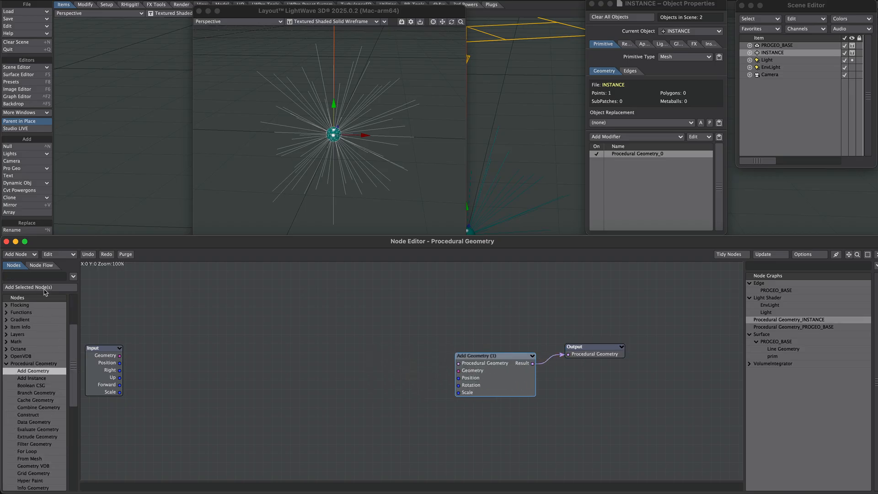
- Add a Primitive Geometry node into the Add Geometry's geometry input and set its type to Sphere
left_click_drag(70, 390, 70, 457)
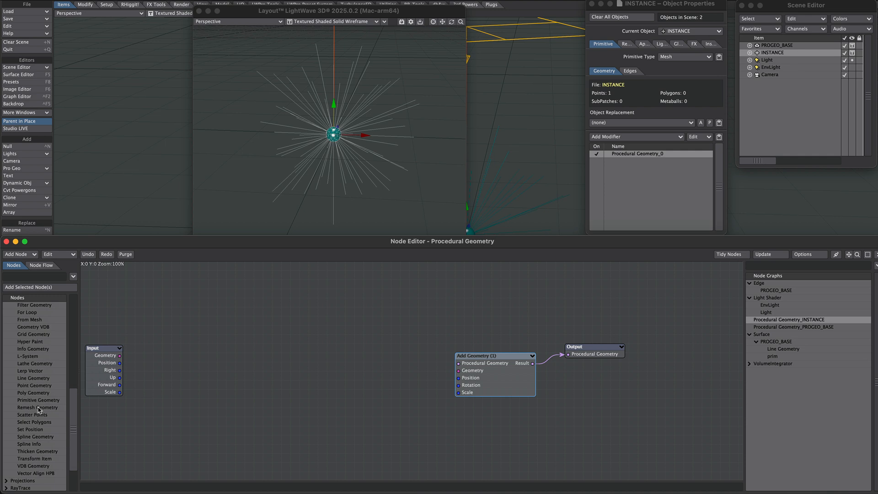
left_click_drag(41, 405, 458, 370)
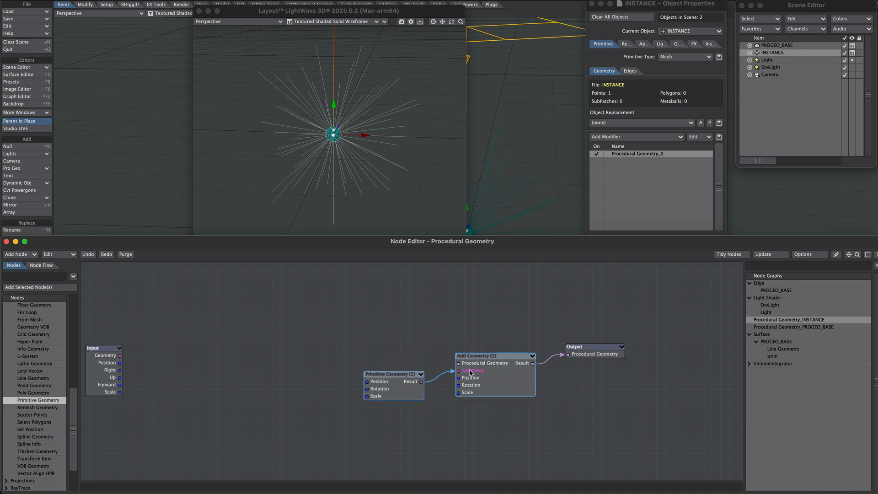
double_click(403, 386)
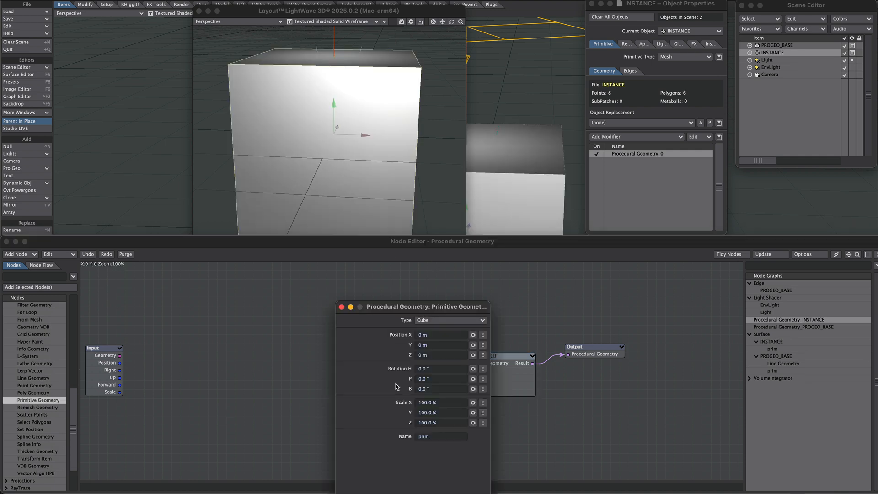
left_click(433, 320)
left_click(437, 336)
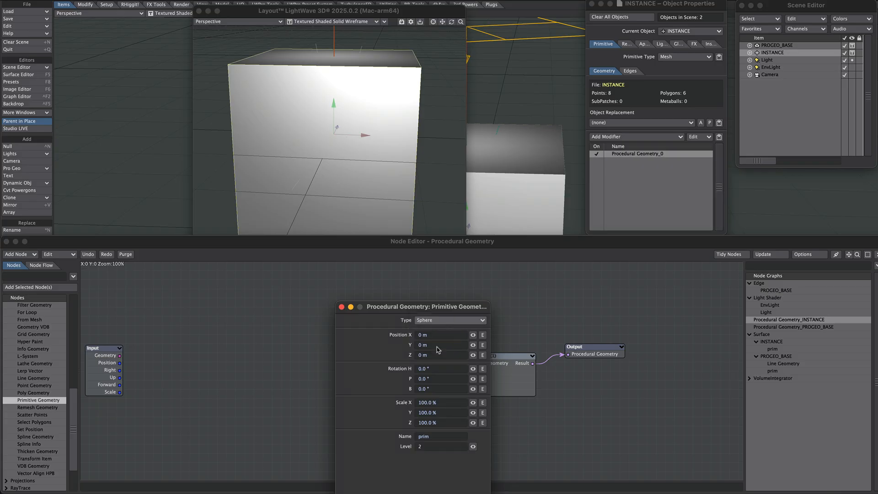
- Scale the primitive sphere to 5% on X, Y and Z and set its level to 0
left_click_drag(444, 401, 402, 402)
type("5")
key("Tab")
type("5")
key("Tab")
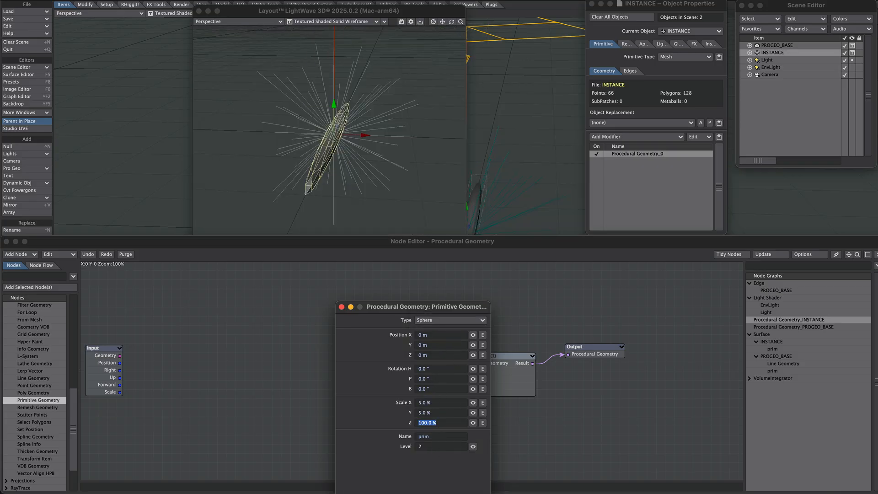
type("5")
key("Return")
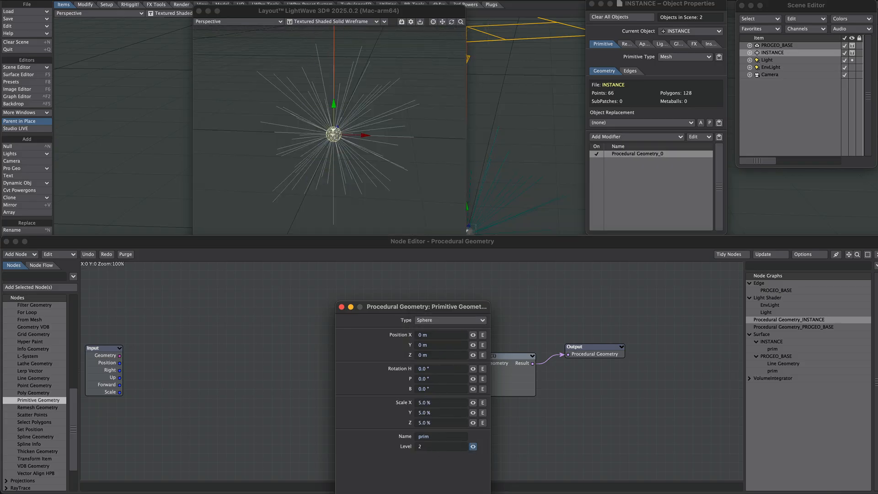
left_click_drag(473, 447, 471, 446)
- Temporarily hide the PROGEO_BASE object to inspect the small instance sphere in the viewport
left_click(852, 45)
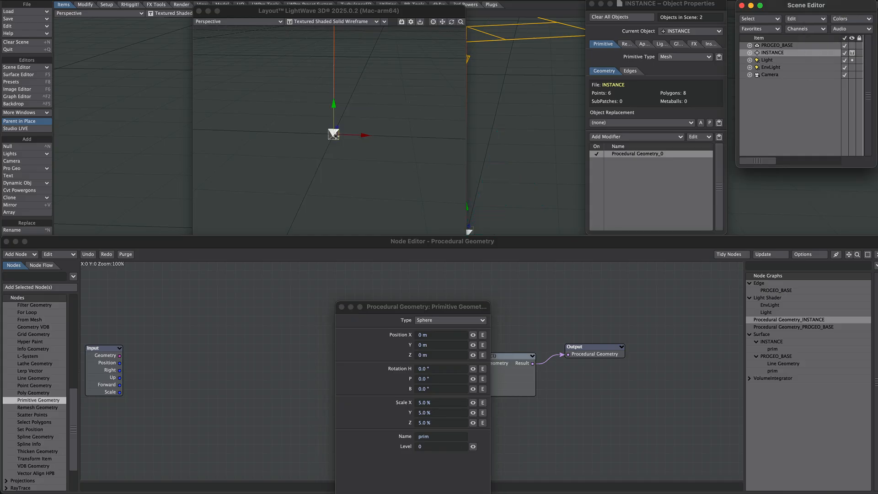
left_click(329, 137)
scroll(329, 137, "up", 5)
left_click_drag(329, 138, 283, 116, "alt")
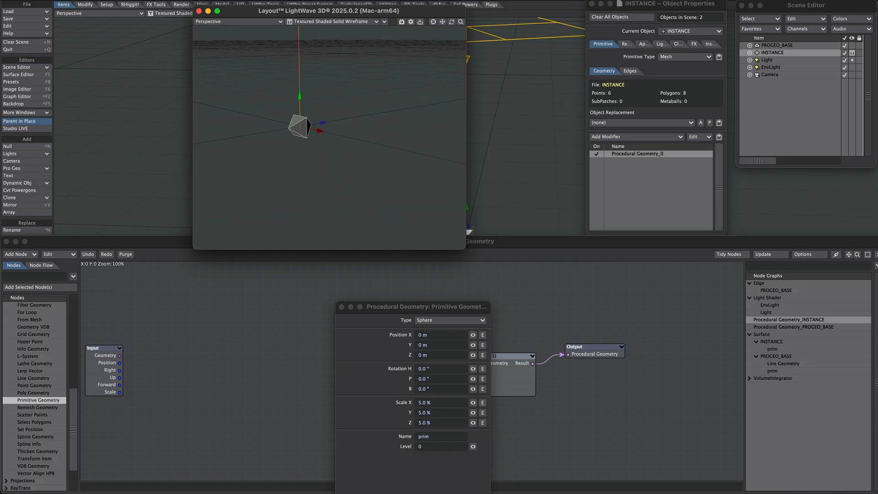
left_click(852, 45)
left_click(842, 96)
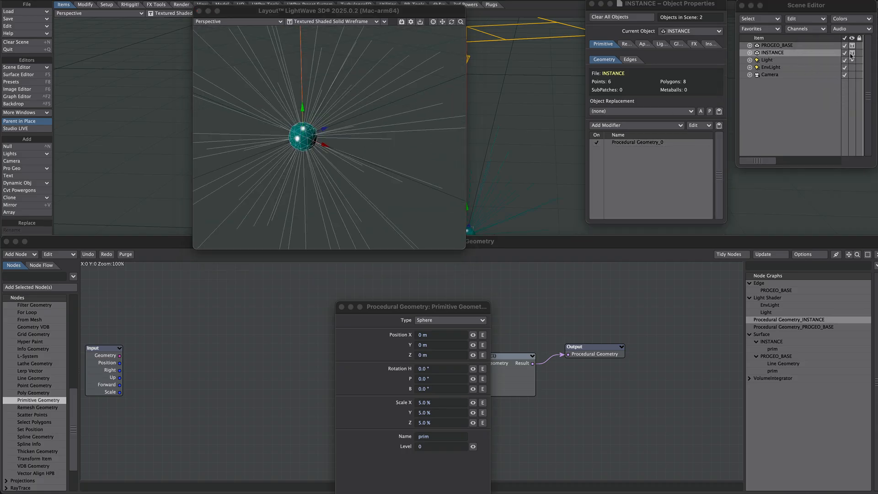
- Adjust object visibility in the Scene Editor and switch to the PROGEO_BASE procedural geometry graph
left_click(852, 55)
left_click(851, 32)
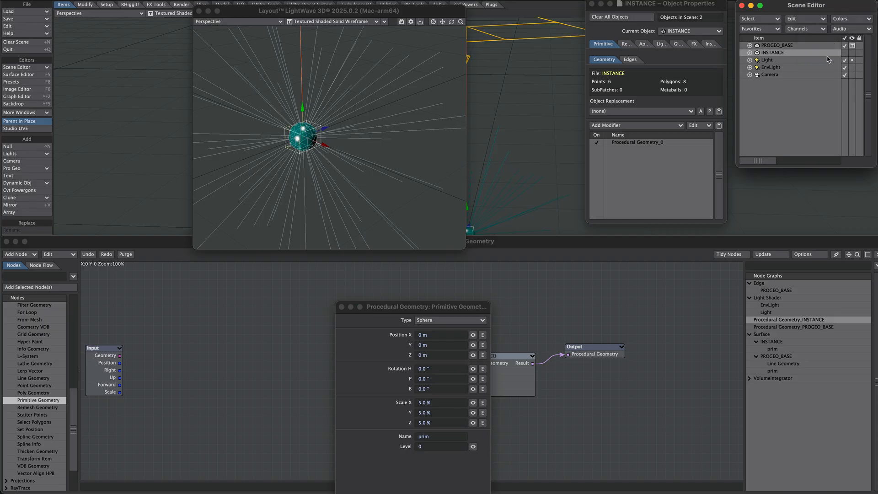
mouse_move(395, 125)
left_mouse_down("ctrl+alt")
mouse_move(365, 130)
mouse_move(386, 135)
left_mouse_up("ctrl+alt")
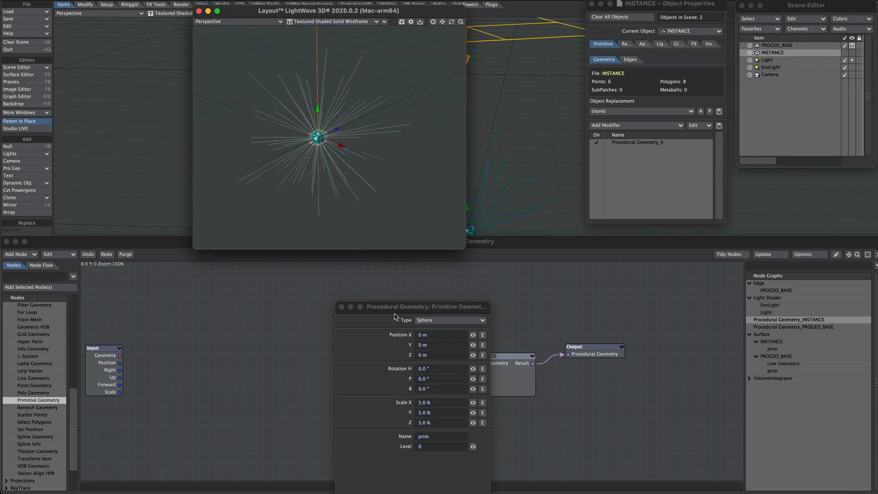
left_click(794, 325)
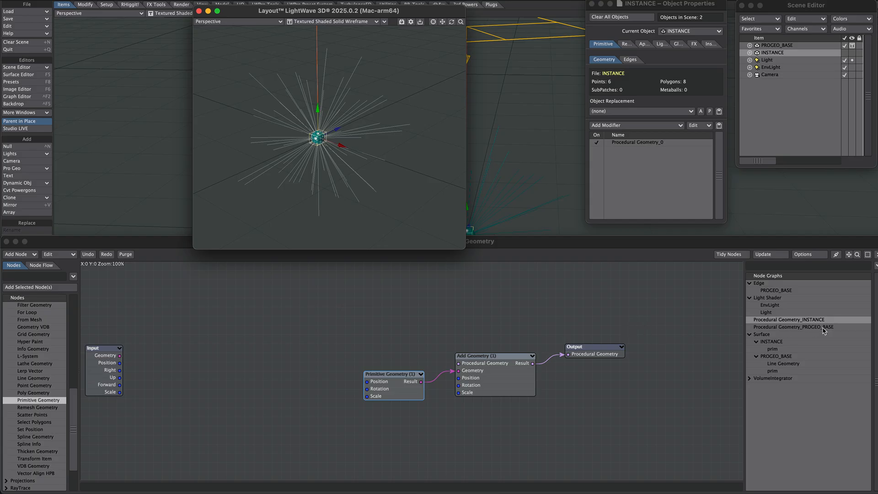
left_click(815, 327)
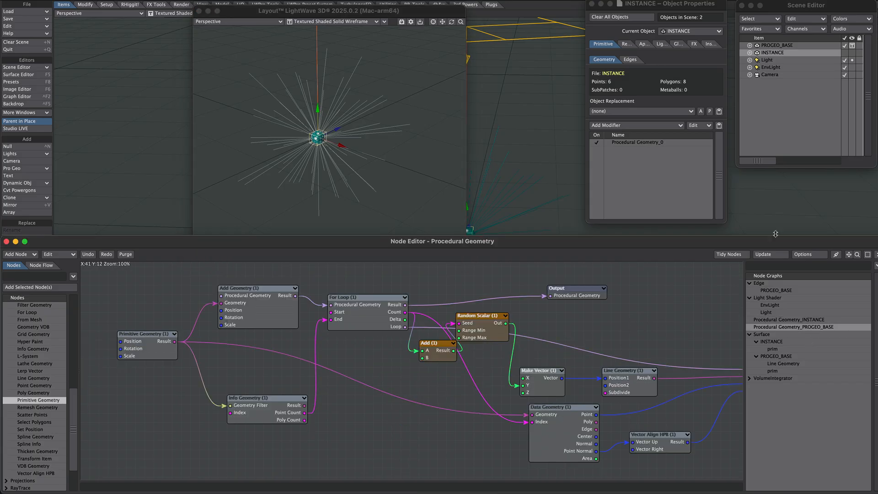
- Add a From Mesh node to the PROGEO_BASE graph and place it near the Line Geometry node
left_click(867, 256)
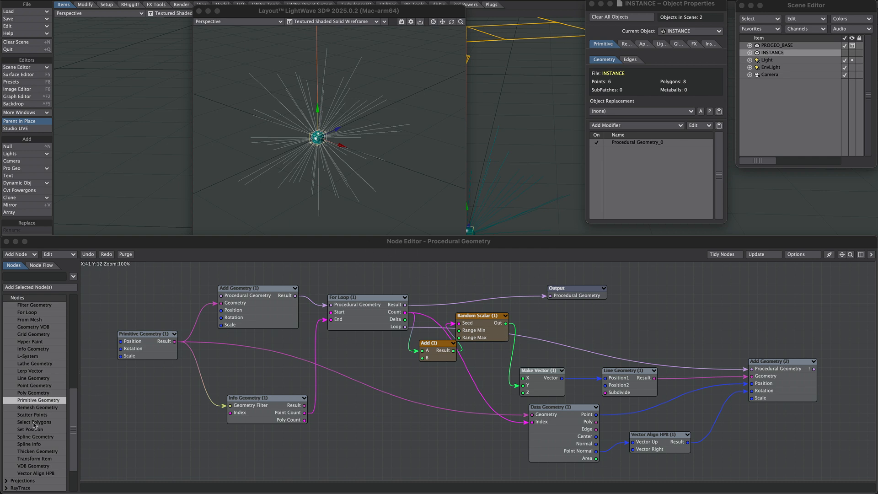
scroll(34, 426, "up", 3)
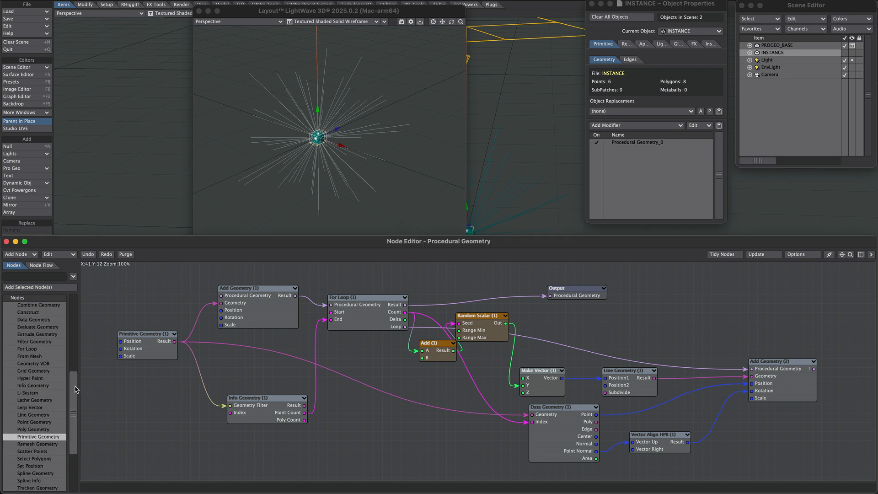
left_click(37, 358)
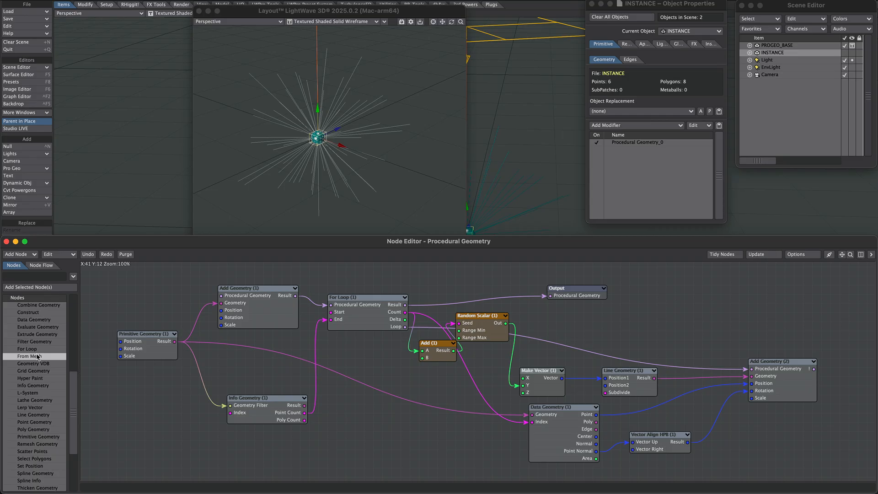
double_click(37, 356)
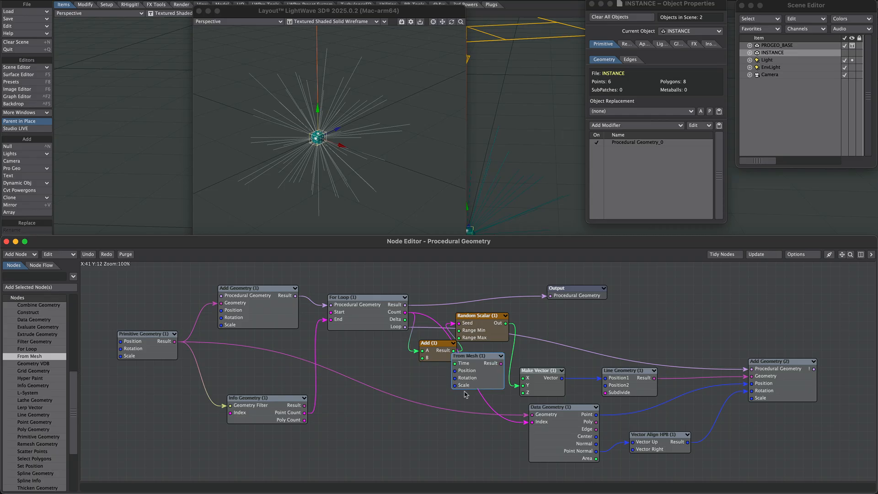
left_click_drag(474, 372, 670, 323)
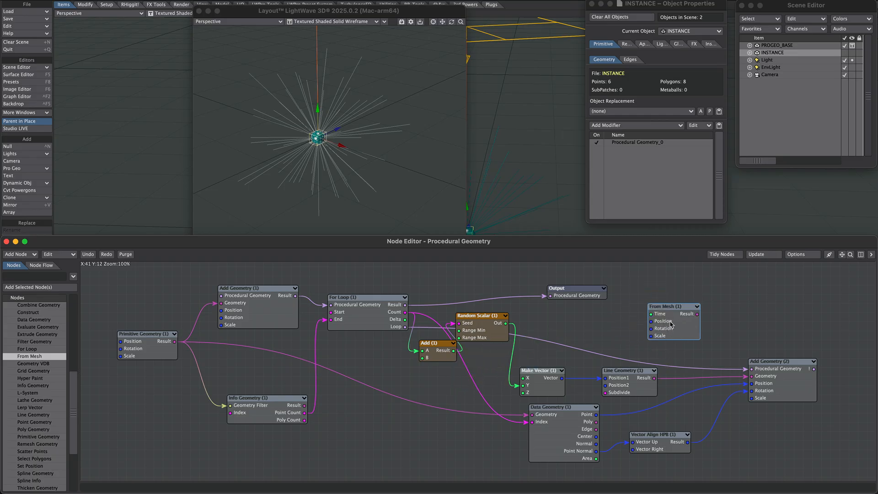
- Set the From Mesh node's item to INSTANCE
double_click(671, 324)
left_click(427, 320)
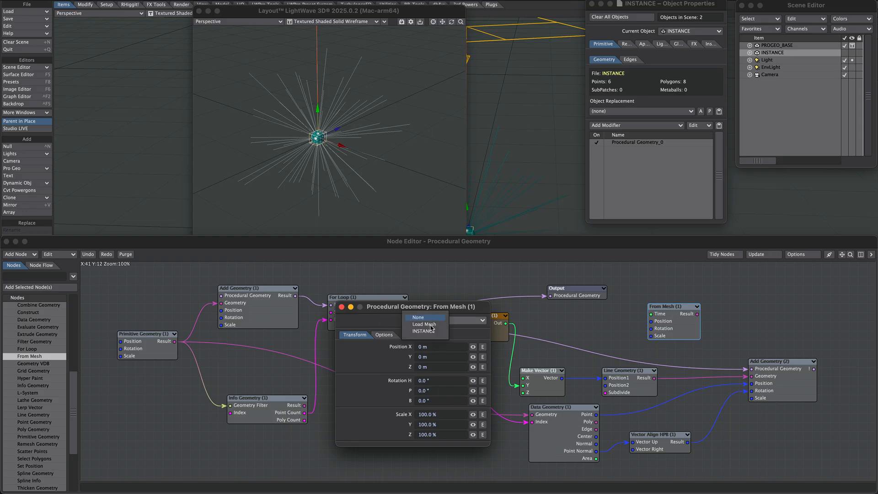
left_click(423, 331)
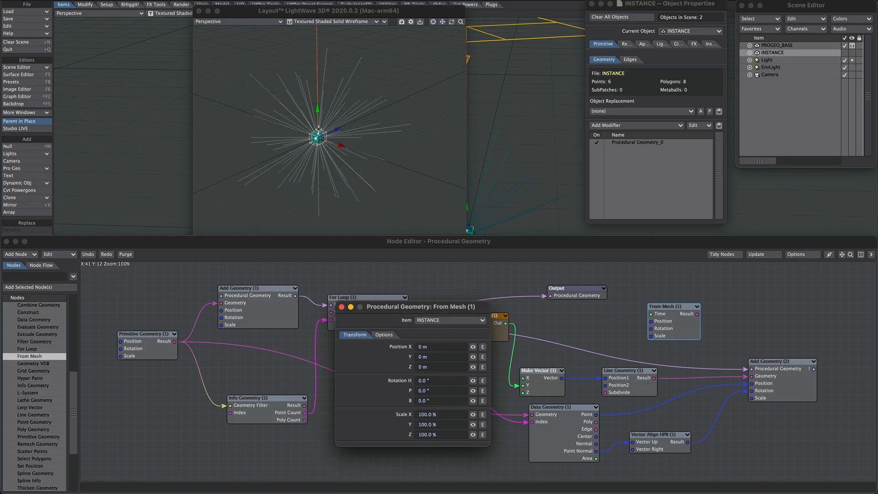
left_click(341, 306)
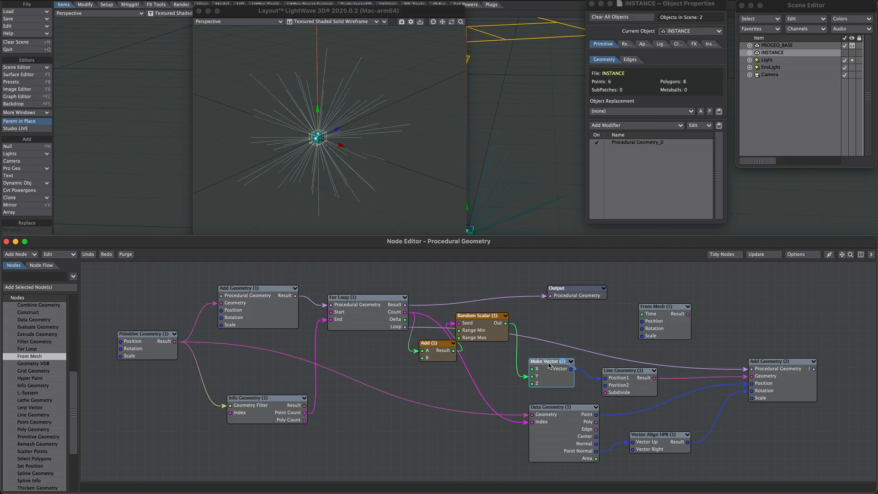
- Feed Make Vector into From Mesh's position, and merge From Mesh and Line Geometry through a Combine Geometry node into Add Geometry
left_click_drag(571, 368, 622, 332)
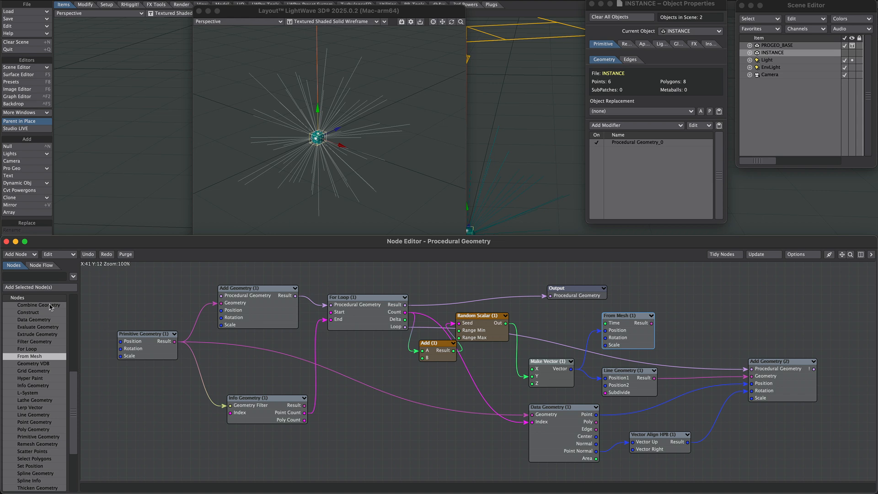
left_click_drag(51, 306, 707, 320)
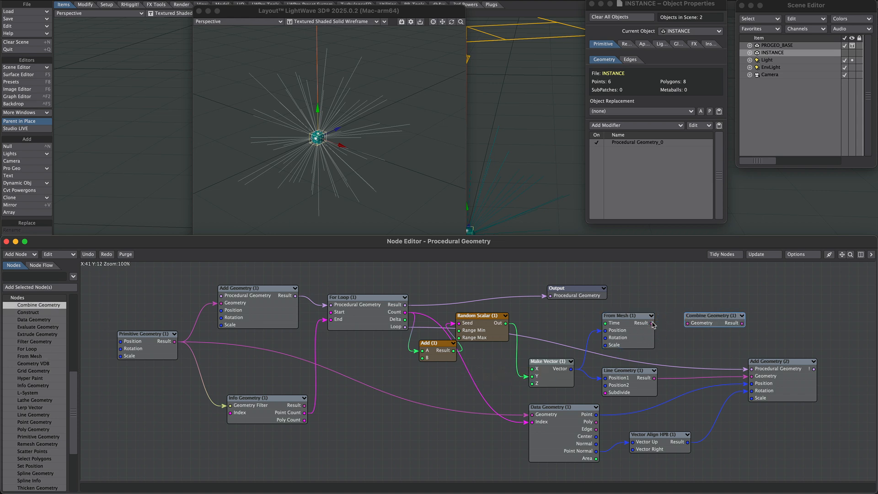
left_click_drag(651, 323, 700, 327)
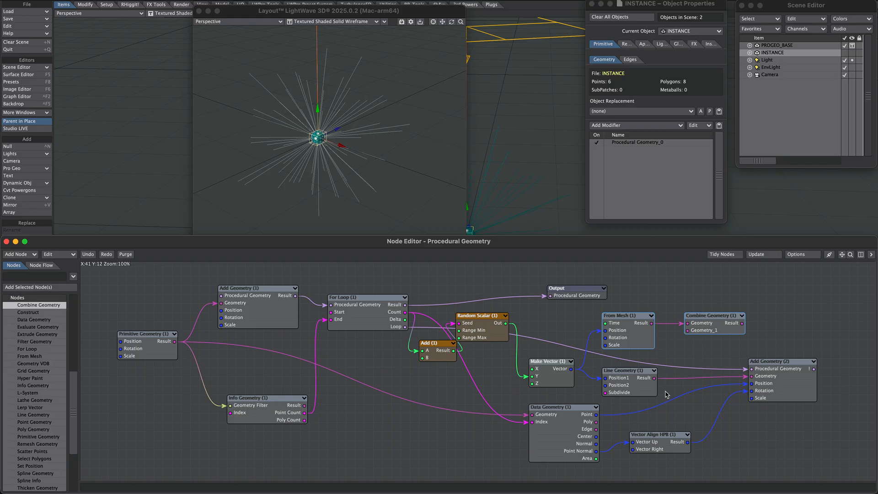
left_click_drag(654, 378, 688, 330)
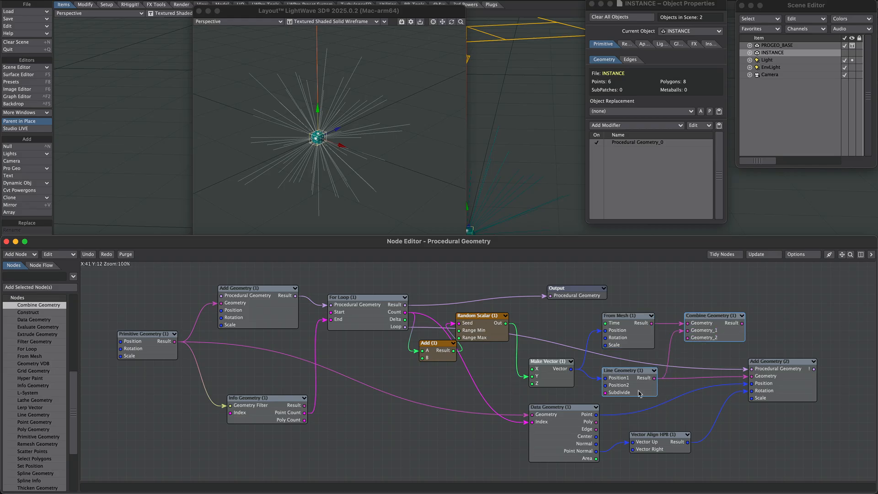
left_click_drag(742, 324, 754, 375)
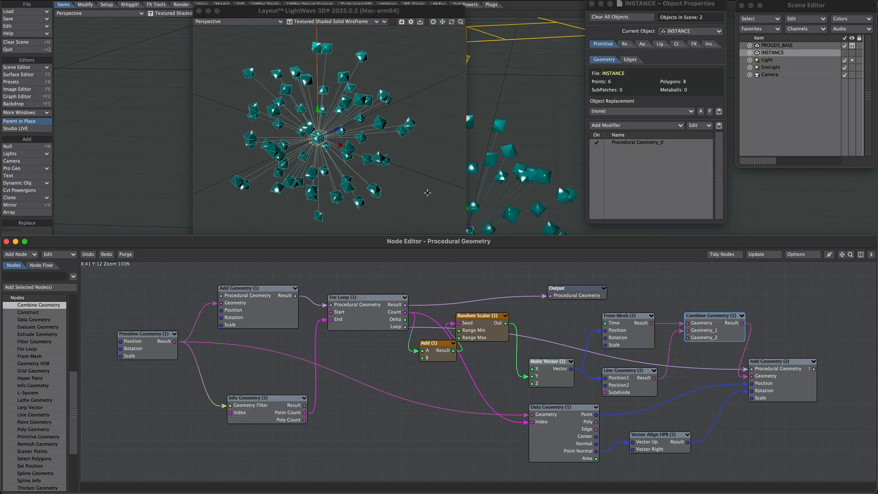
- Raise the INSTANCE graph's primitive sphere level to 1
left_click_drag(378, 130, 320, 62, "alt")
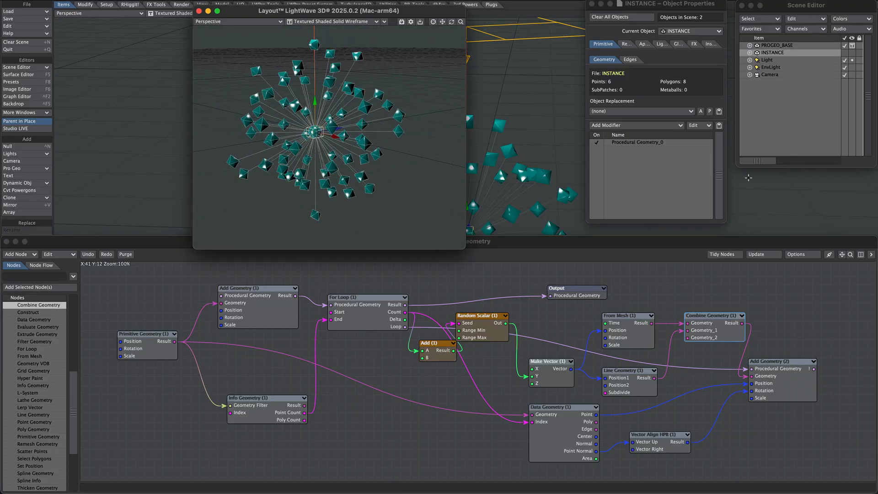
left_click(861, 255)
left_click(779, 320)
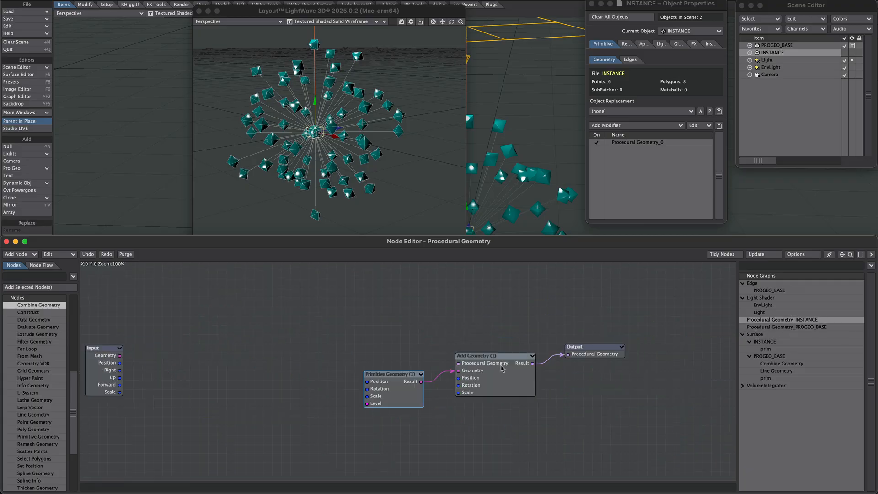
double_click(409, 383)
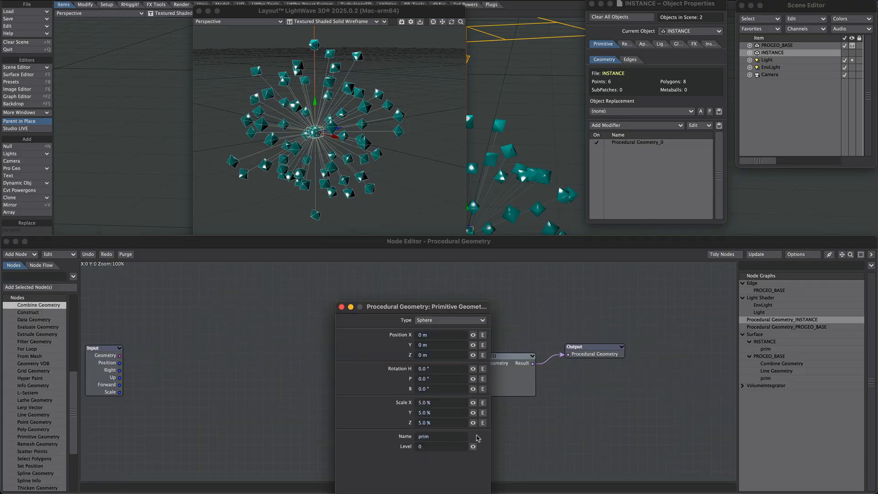
left_click_drag(473, 446, 477, 446)
left_click(341, 307)
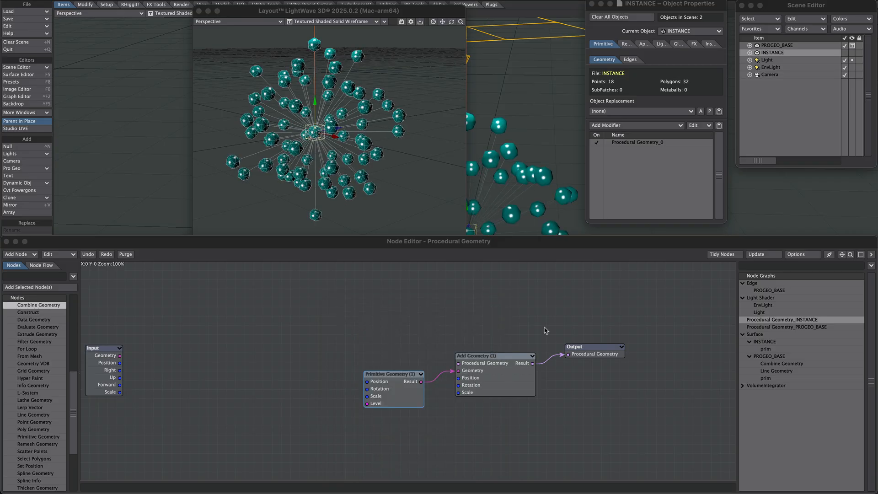
- Set the From Mesh node's X scale to 50% in the PROGEO_BASE graph
left_click(808, 327)
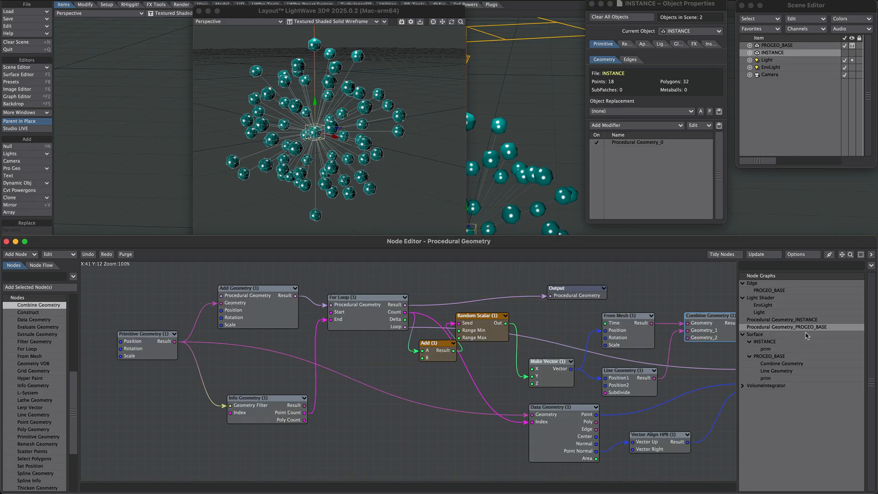
double_click(629, 337)
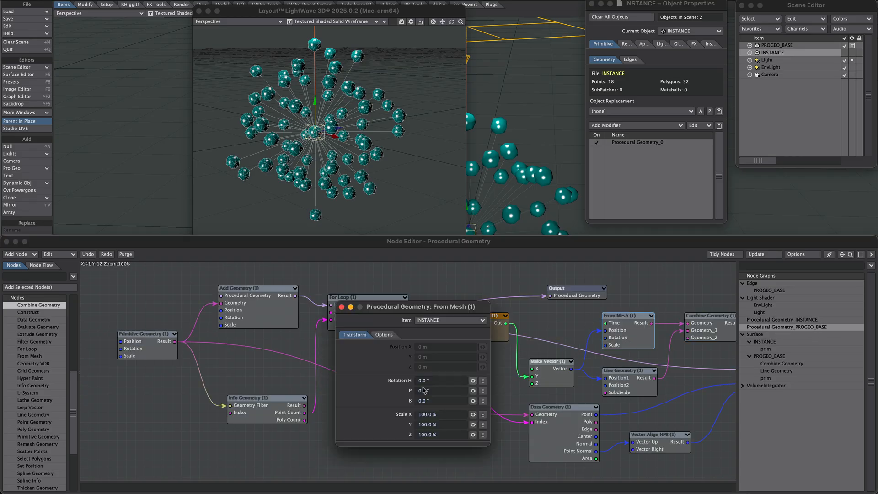
left_click(423, 414)
type("50")
key("Return")
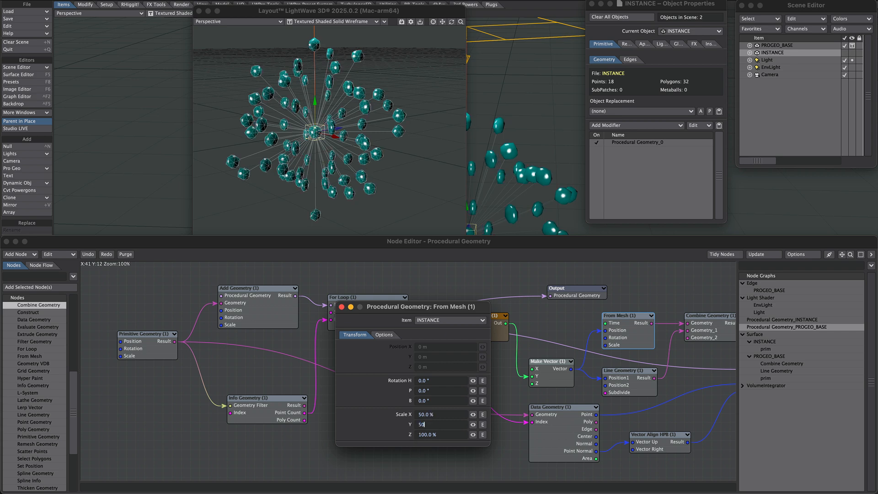
left_click(341, 307)
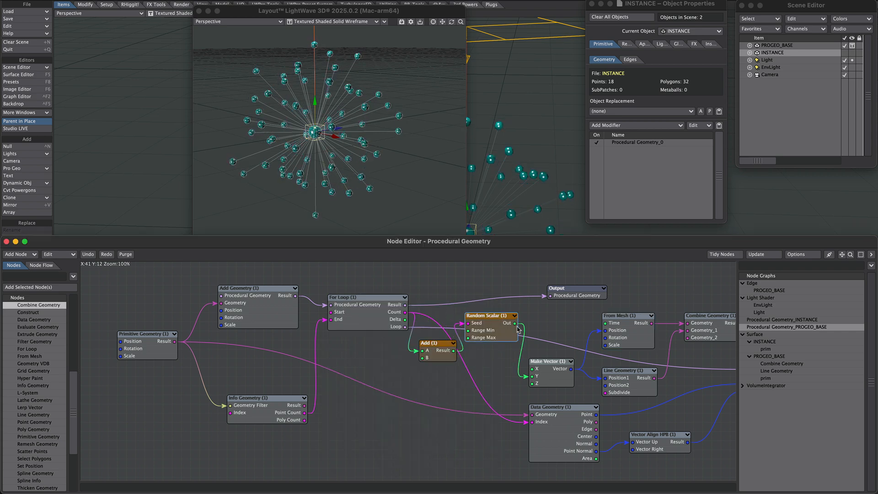
- Connect the Random Scalar output to the From Mesh node's scale input
left_click_drag(515, 322, 602, 344)
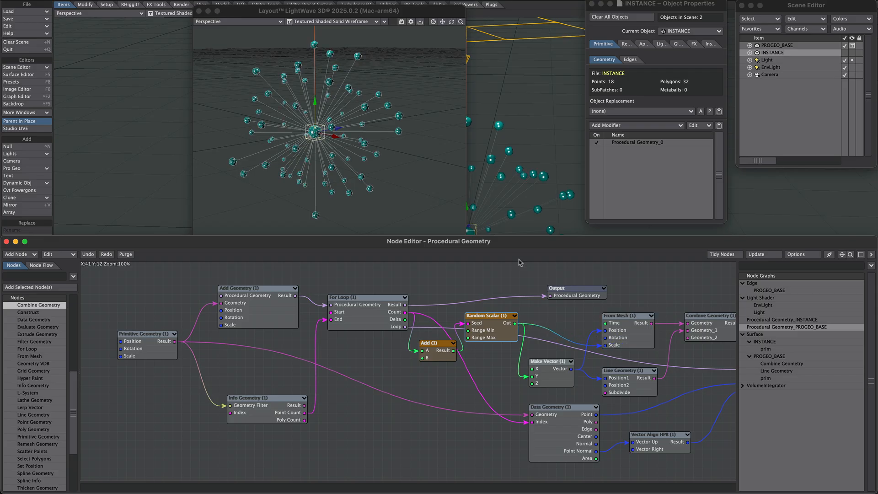
left_click(331, 88)
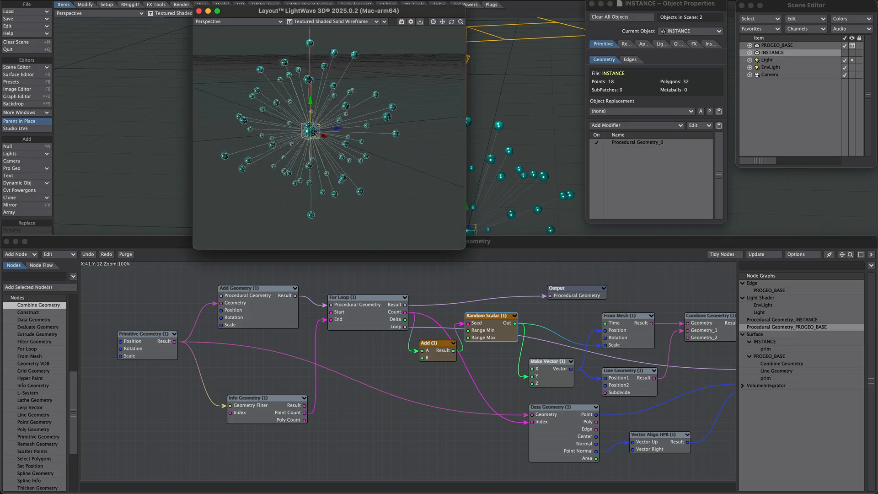
left_click_drag(331, 88, 285, 218, "alt")
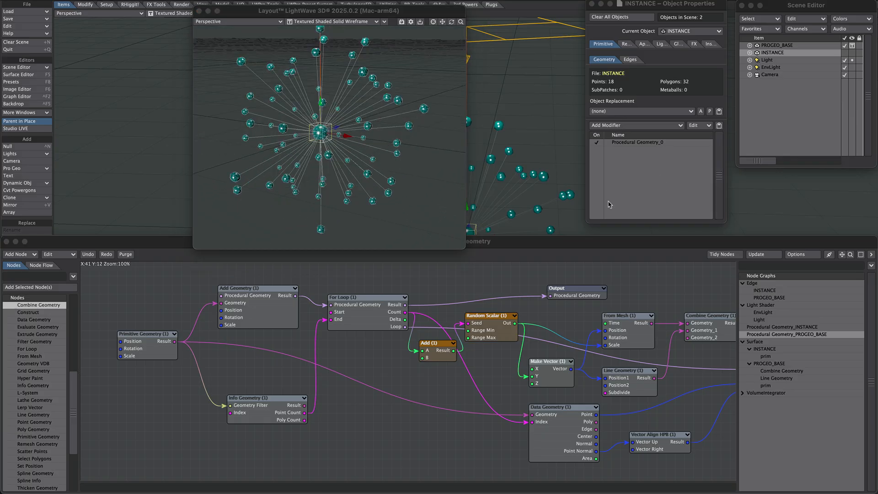
- Set the INSTANCE primitive sphere's scale to 3% on X, Y and Z
left_click(784, 327)
double_click(387, 393)
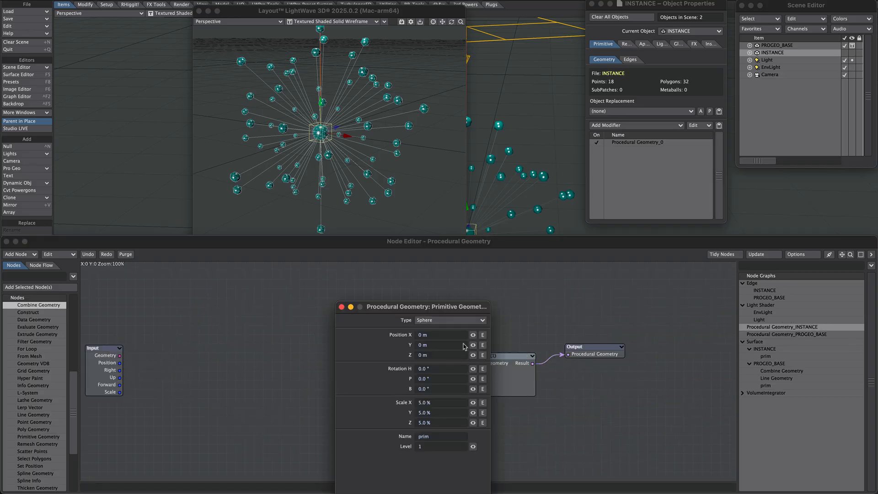
left_click_drag(437, 402, 398, 398)
type("3")
key("Tab")
type("3")
key("Tab")
type("3")
key("Tab")
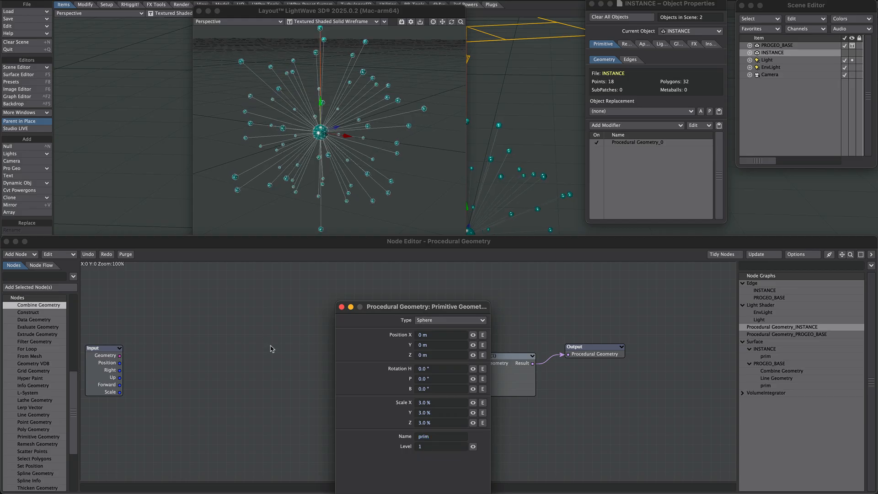
- Set the Add node's B value to 5125 in the PROGEO_BASE graph
left_click(769, 334)
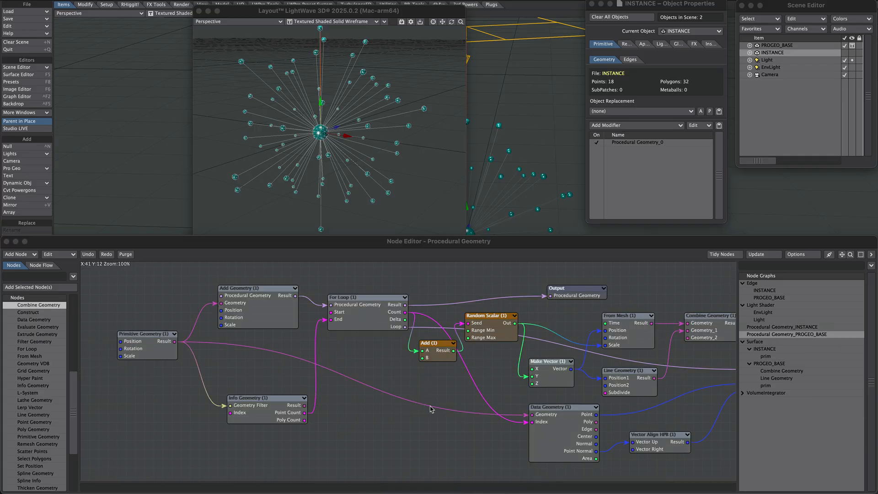
left_click(622, 328)
left_click(627, 383)
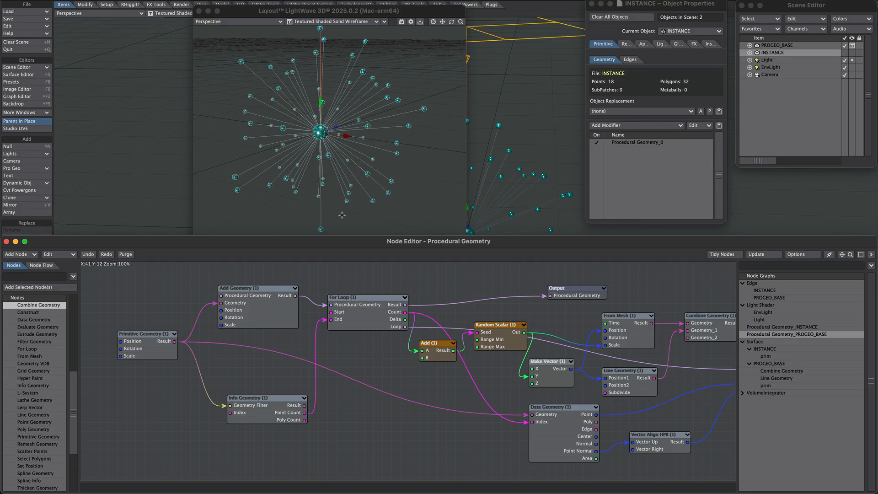
double_click(437, 352)
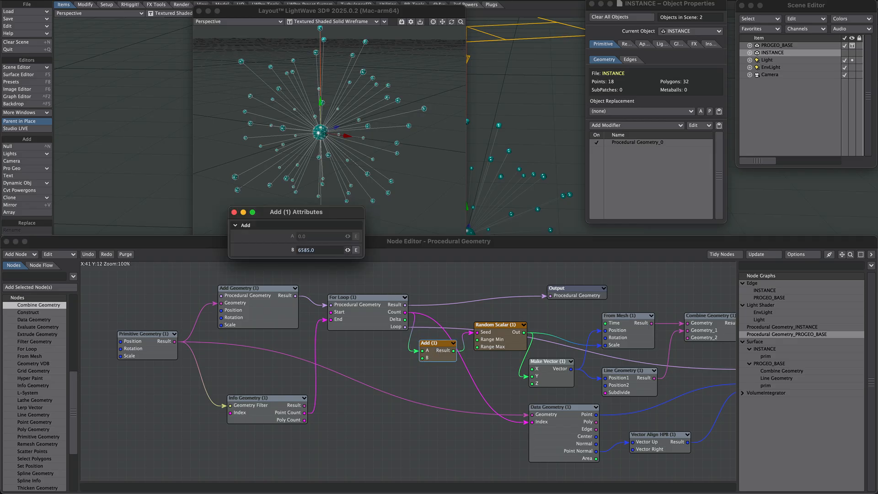
left_click_drag(347, 250, 274, 228)
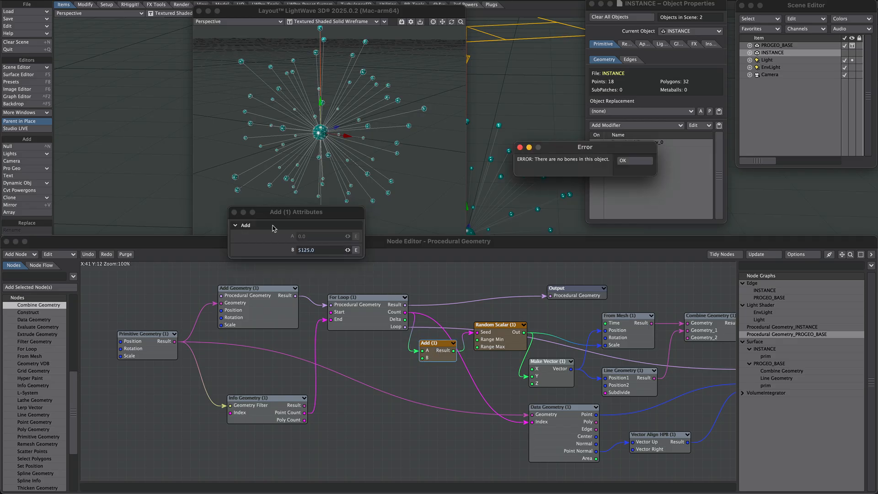
key("Return")
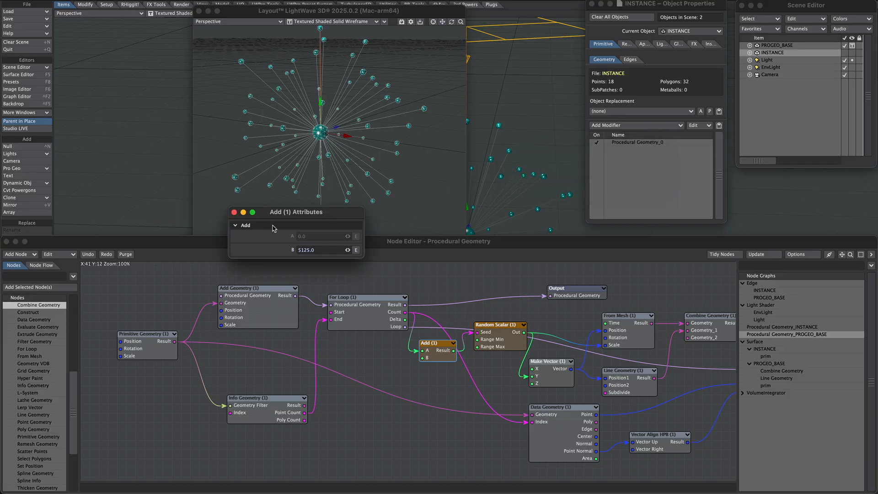
- Set the Add node's B value to 4785 in the PROGEO_BASE graph
left_click(234, 212)
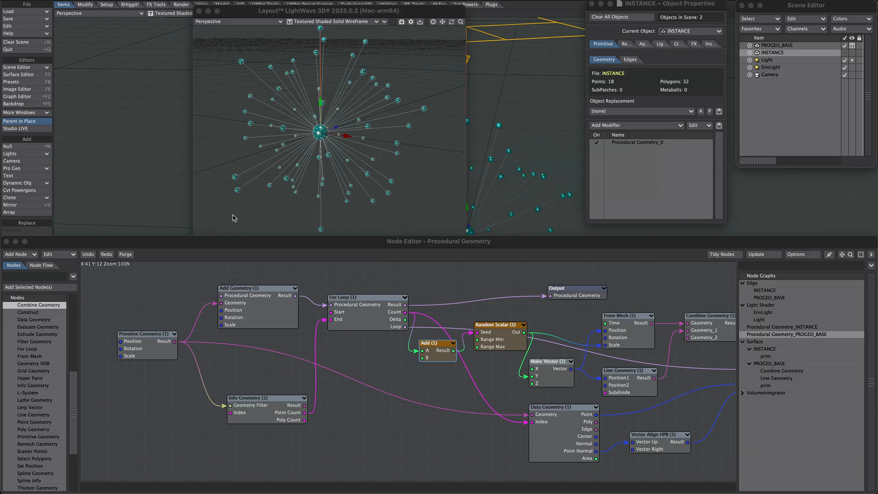
double_click(425, 352)
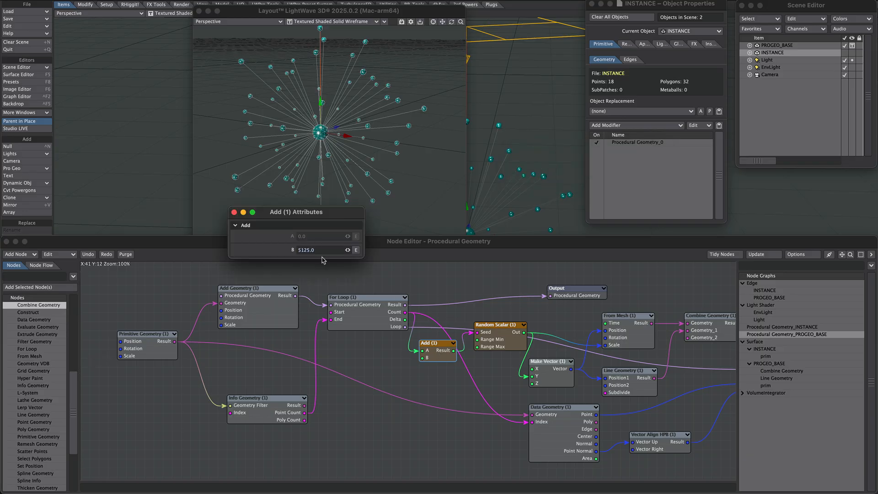
left_click_drag(347, 249, 292, 258)
left_click_drag(348, 249, 334, 250)
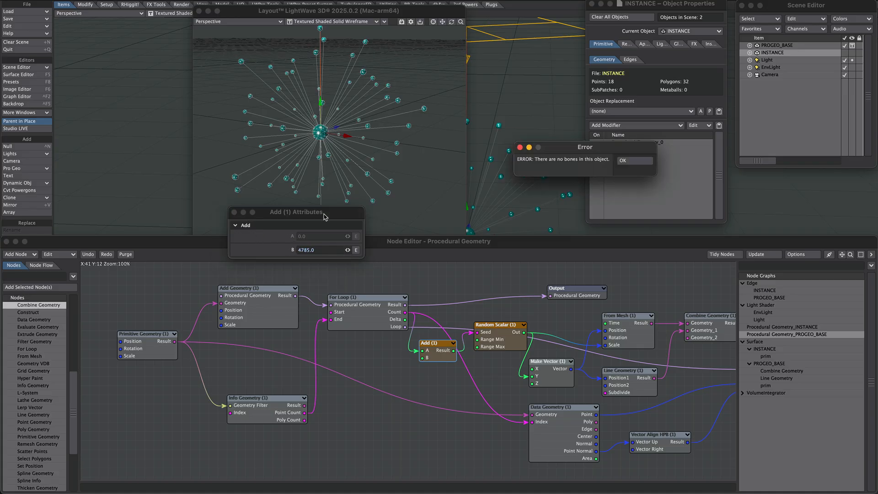
- Add a Scalar node set to 656 and connect it to the Add node's B input
left_click(35, 276)
type("scalar")
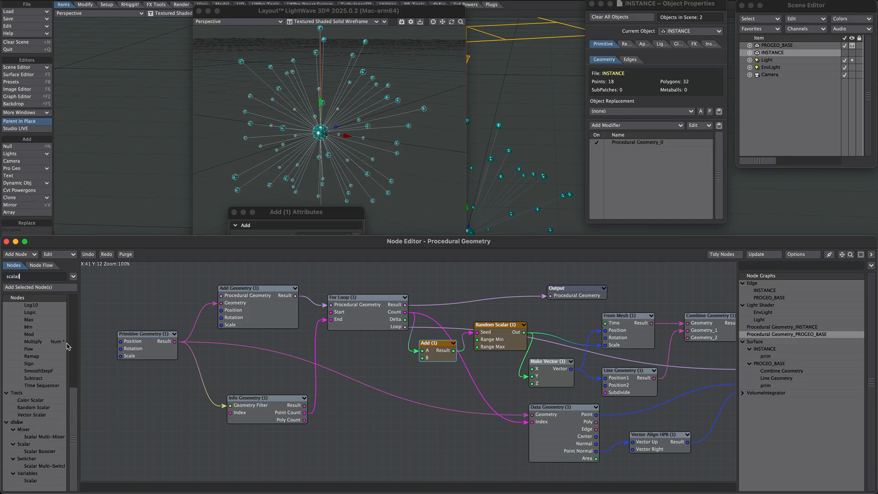
left_click(75, 304)
double_click(36, 313)
mouse_move(423, 372)
left_mouse_down()
mouse_move(371, 366)
mouse_move(422, 357)
left_mouse_up()
double_click(361, 368)
type("656")
key("Return")
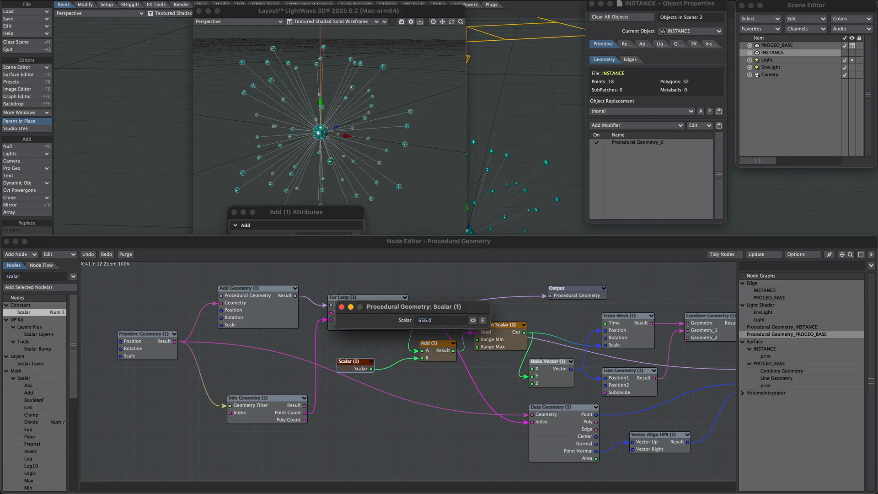
left_click(234, 212)
left_click_drag(472, 320, 597, 269)
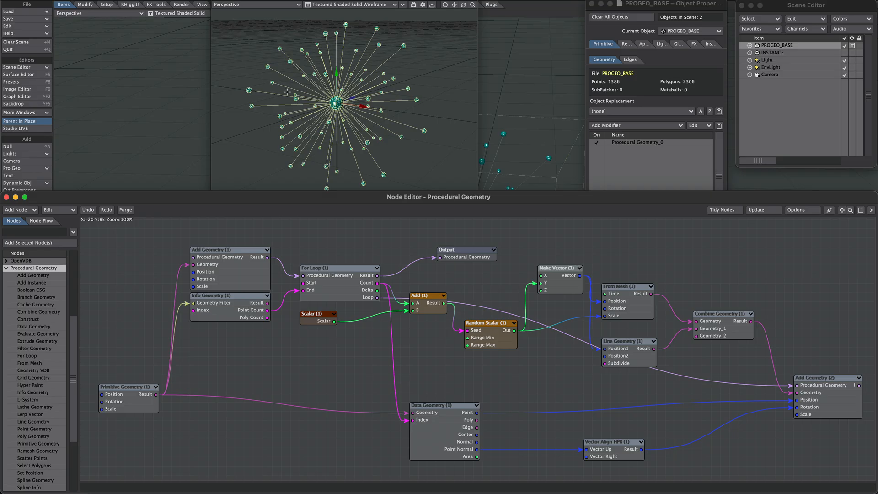
- Insert a Set Position node between the Combine Geometry output and the Add Geometry node
left_click(360, 92)
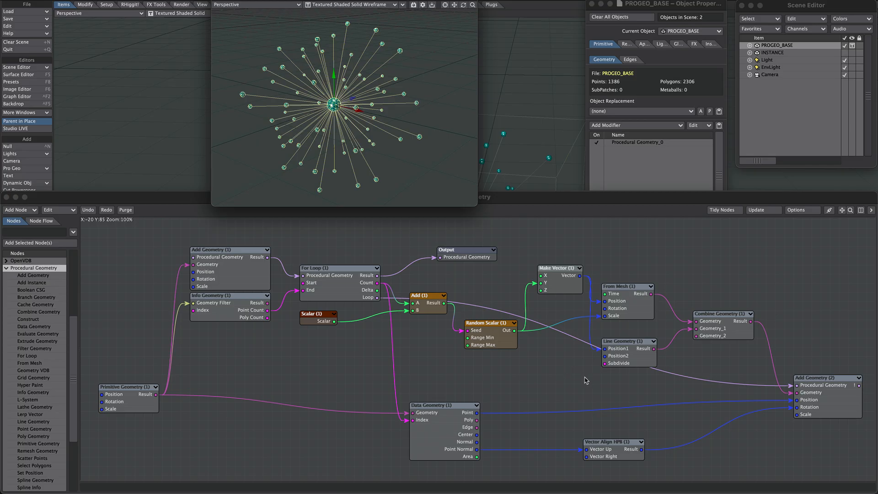
left_click_drag(29, 472, 719, 368)
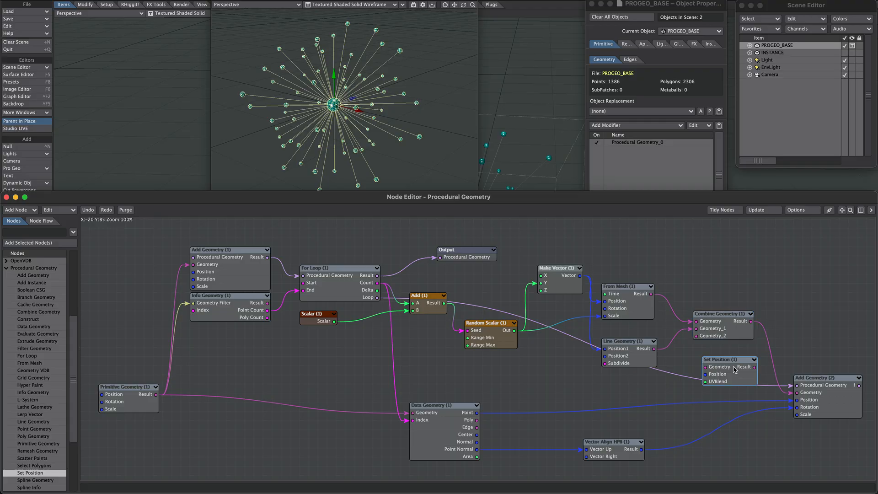
left_click_drag(751, 322, 798, 392)
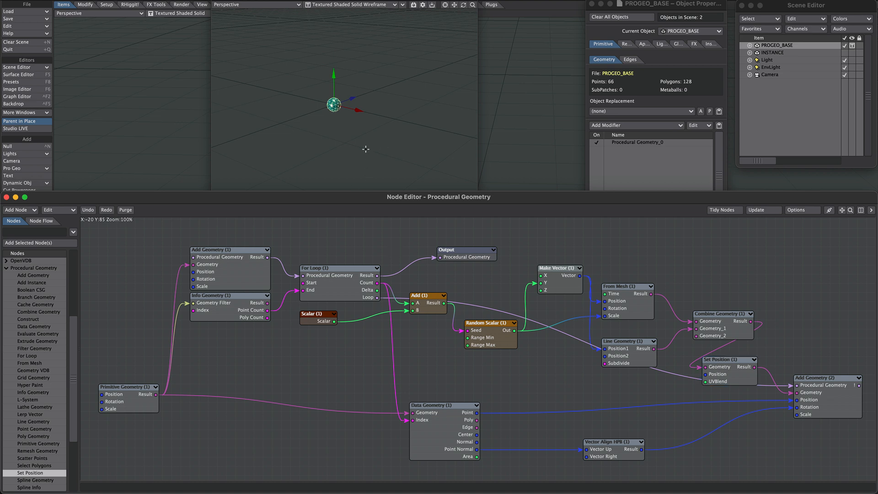
- Add a Procedural 3D texture node and feed its output into Set Position's Position input
scroll(11, 276, "up", 5)
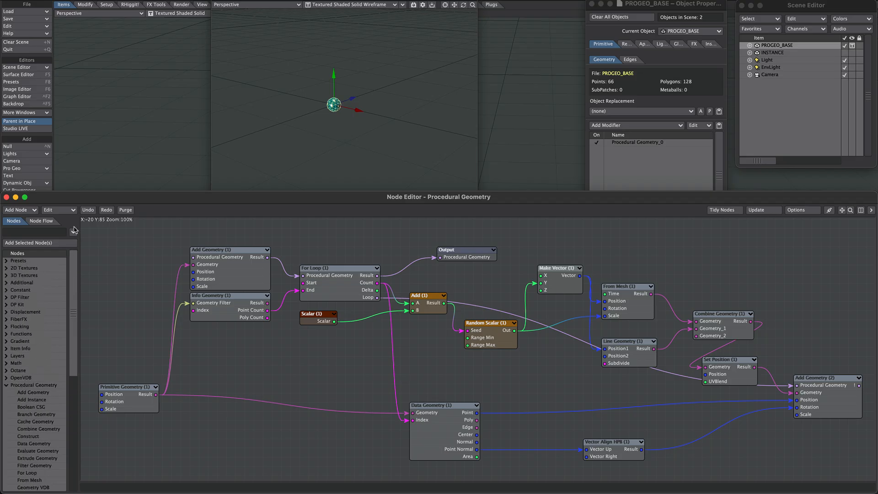
left_click(6, 276)
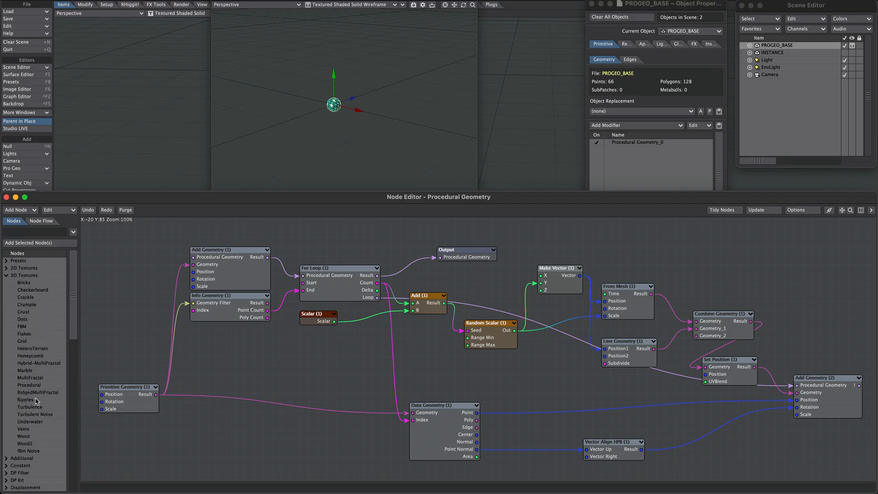
left_click_drag(29, 385, 711, 378)
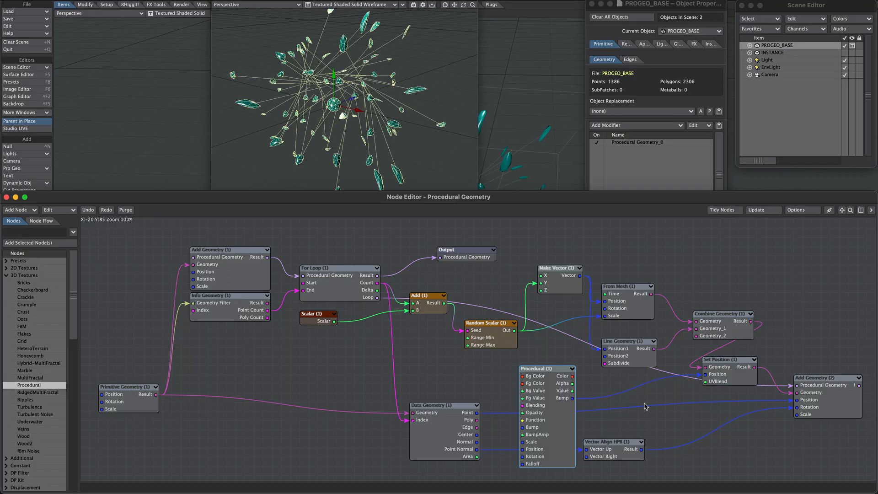
mouse_move(307, 147)
left_mouse_down("alt")
mouse_move(325, 147)
mouse_move(295, 147)
mouse_move(305, 151)
left_mouse_up("alt")
left_click_drag(339, 96, 342, 97, "alt")
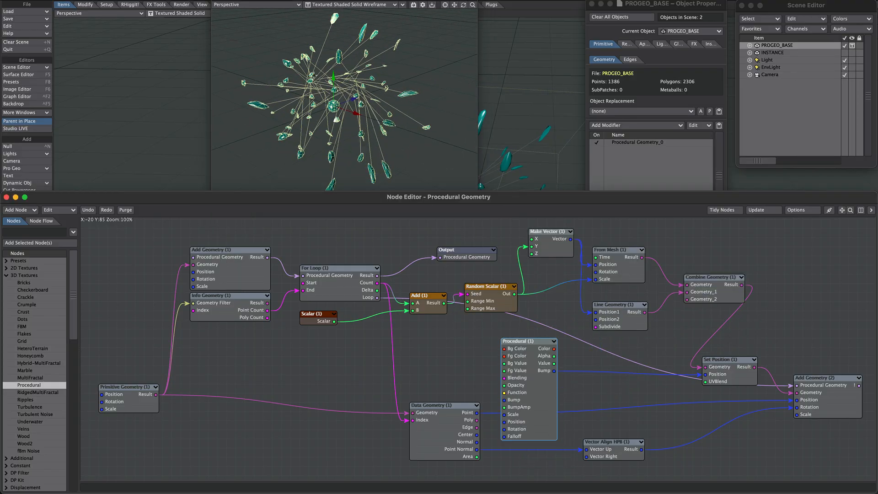
- Add a Gradient node and set its Input to Y Coordinate
left_click(25, 233)
type("grad")
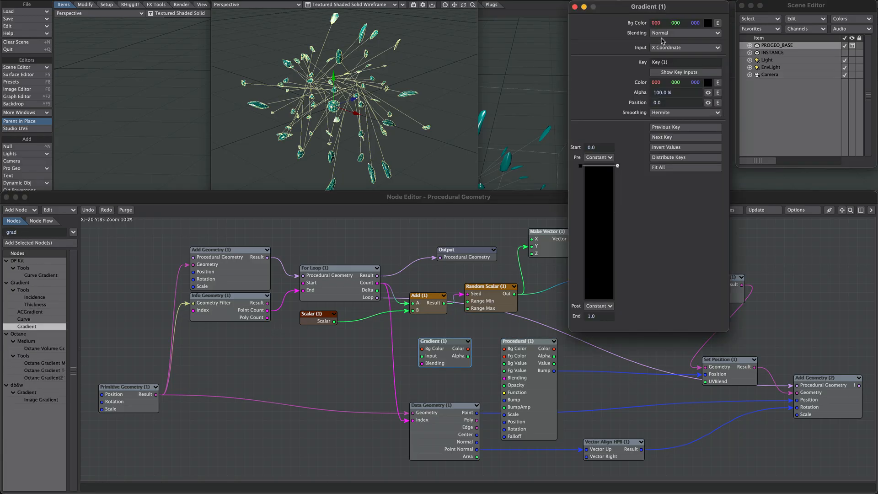
left_click(673, 47)
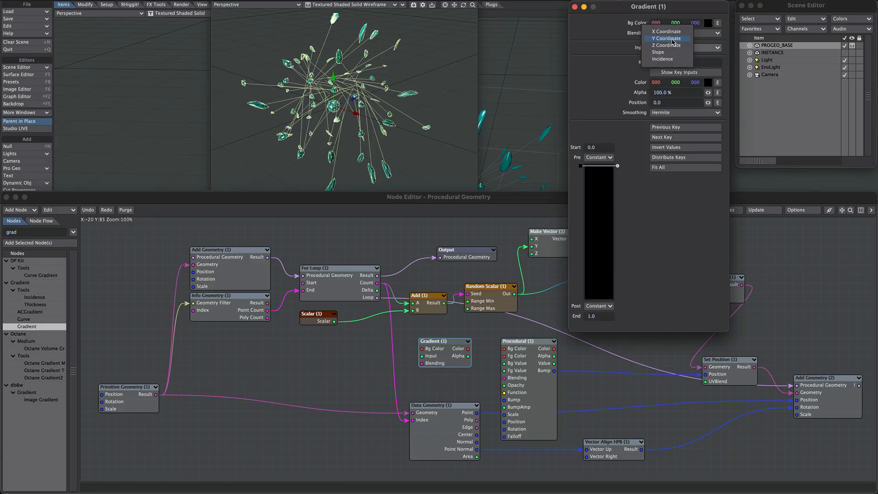
left_click(672, 40)
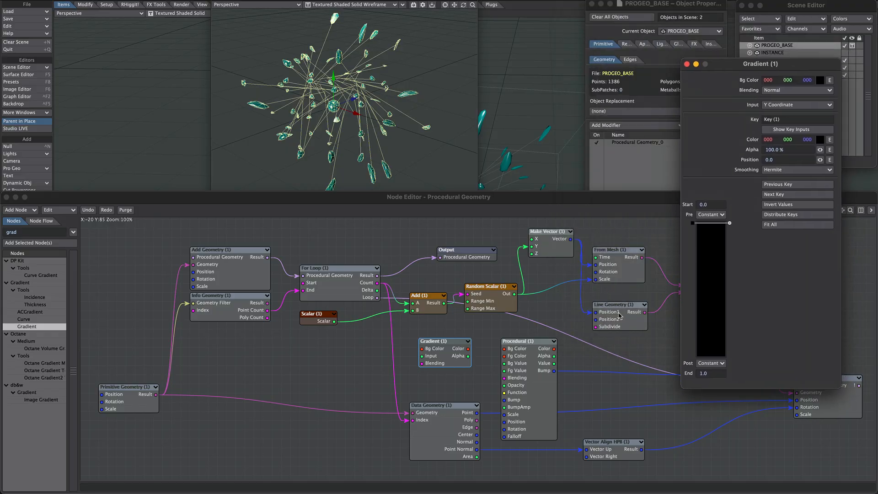
- Check the Line Geometry settings, then set the Gradient's second key color to white
double_click(619, 320)
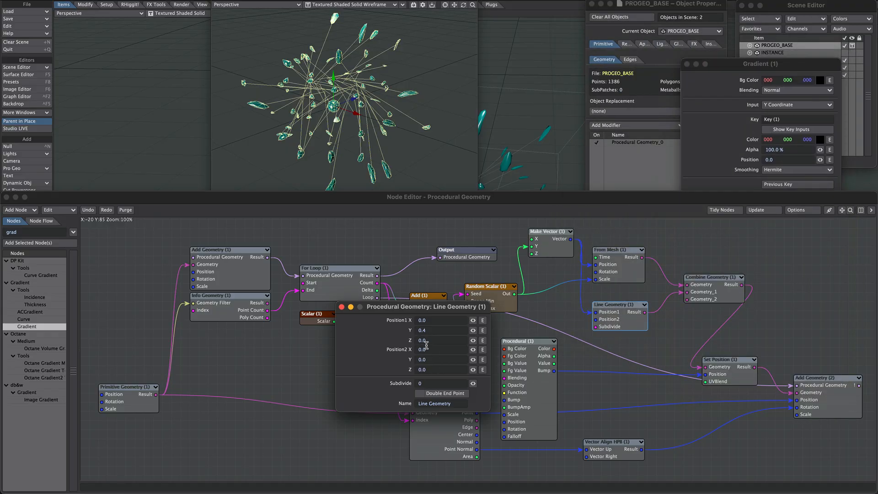
left_click(342, 307)
left_click(714, 353)
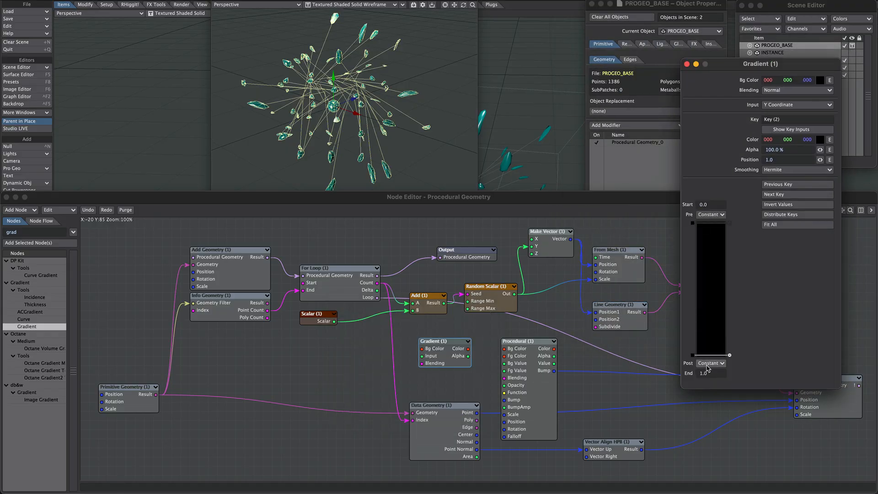
right_click(807, 140)
left_click_drag(808, 140, 864, 140)
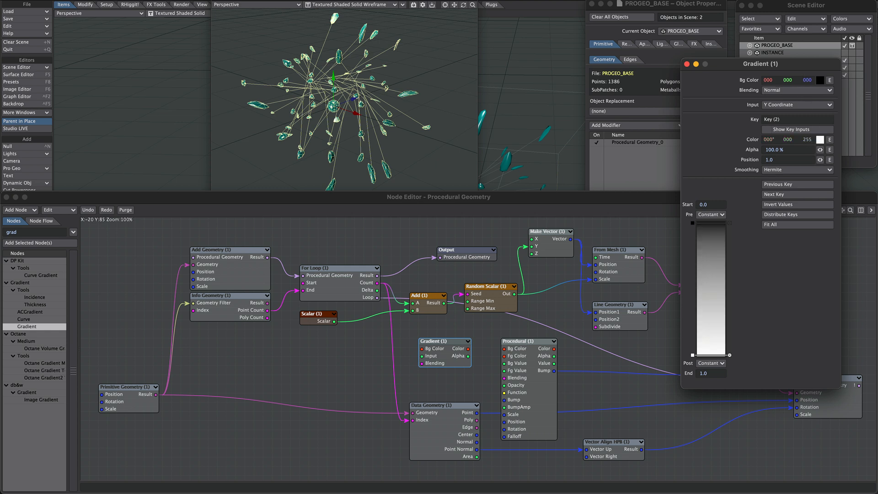
left_click(686, 64)
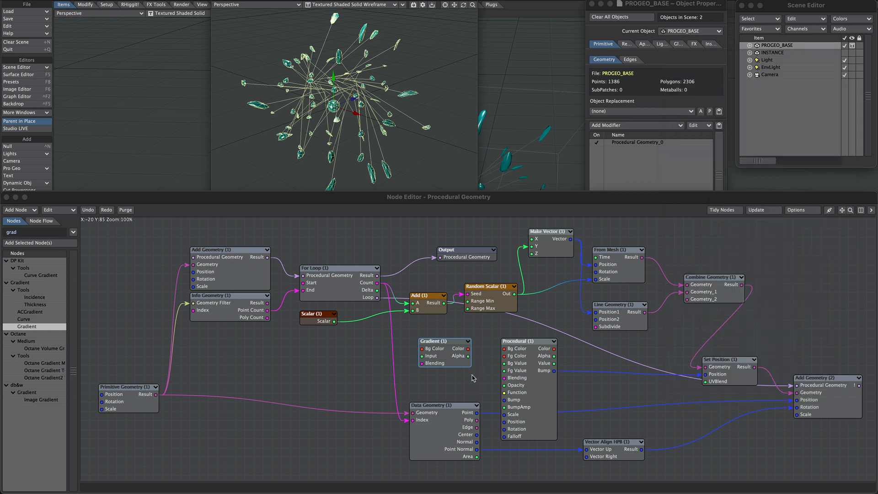
- Add a Scale node multiplying the Procedural's Bump output by the Gradient color, feeding Set Position's Position
left_click_drag(468, 348, 504, 407)
type("scale")
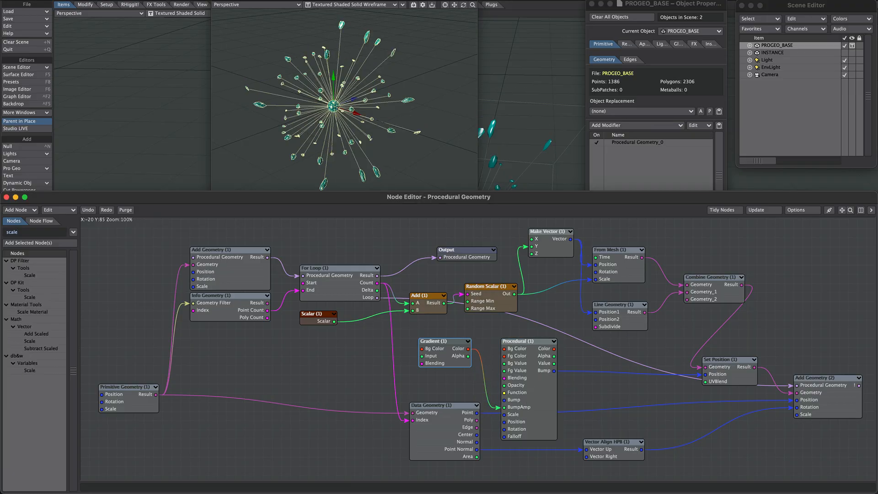
double_click(30, 341)
left_click_drag(471, 340, 610, 386)
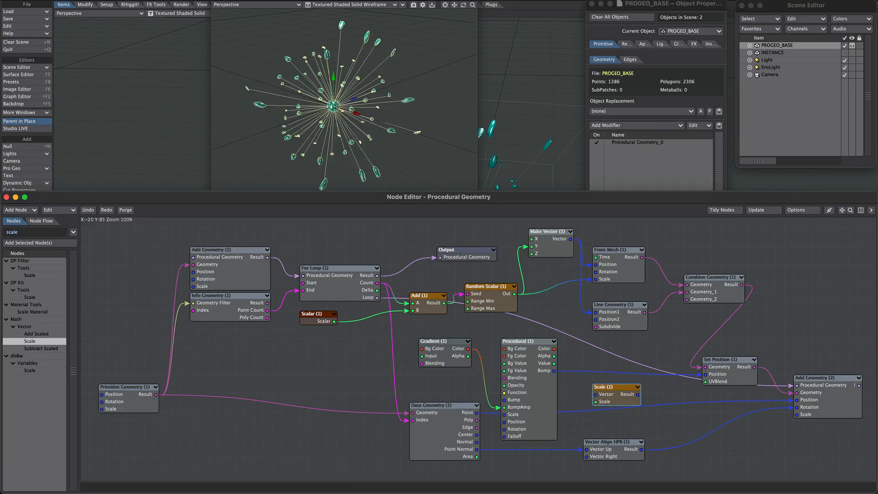
left_click_drag(553, 370, 705, 374)
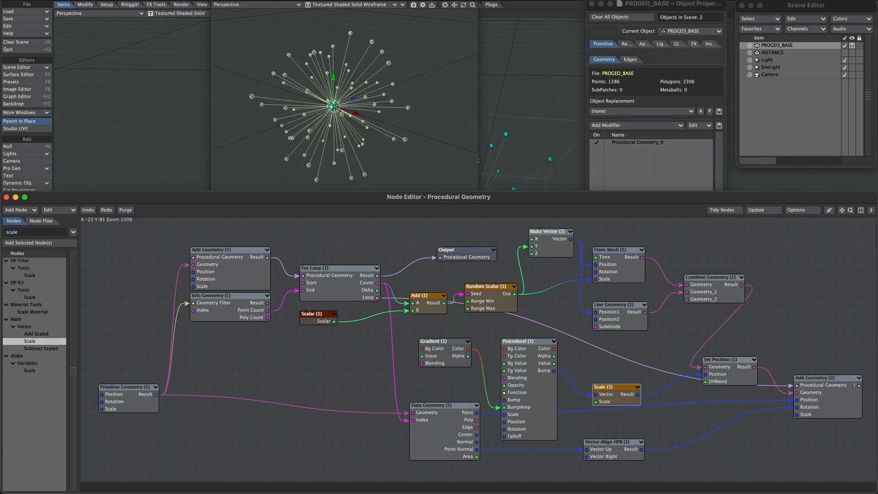
left_click_drag(501, 407, 595, 402)
- Rearrange the Procedural, Gradient, Scale and Data Geometry nodes into a tidier layout
left_click_drag(526, 341, 517, 332)
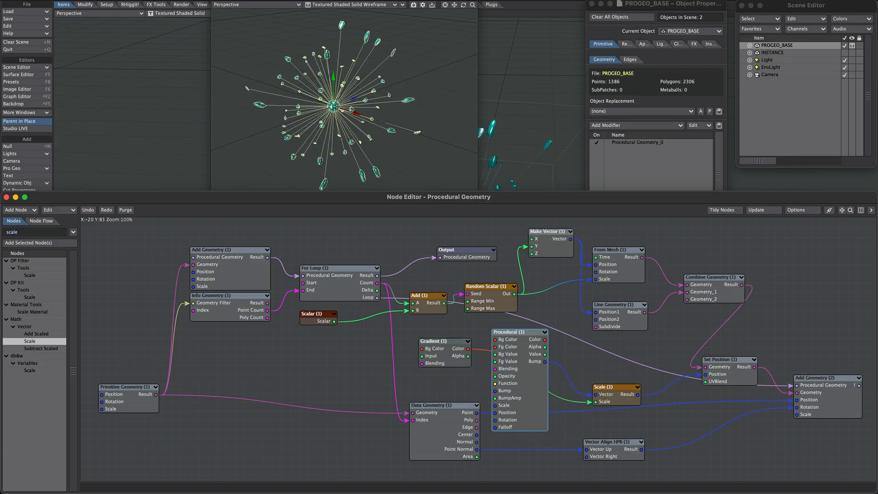
left_click_drag(441, 341, 569, 414)
left_click_drag(603, 387, 631, 369)
left_click_drag(516, 332, 507, 323)
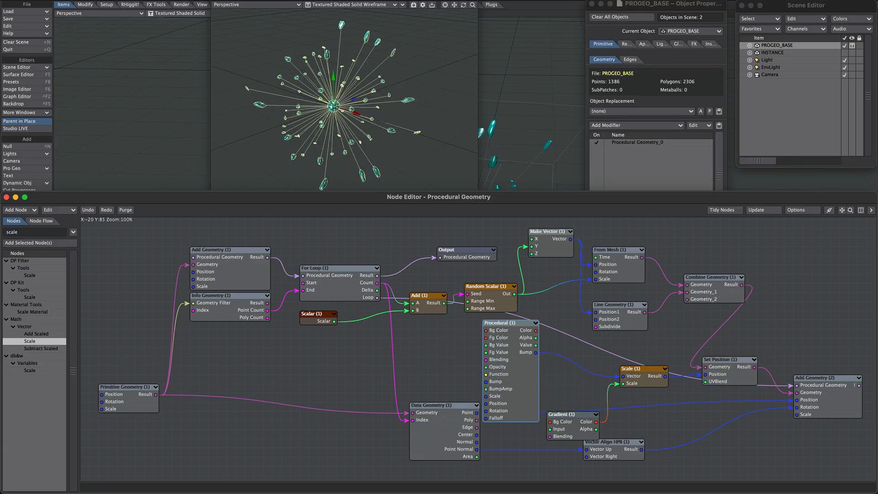
left_click_drag(569, 414, 569, 387)
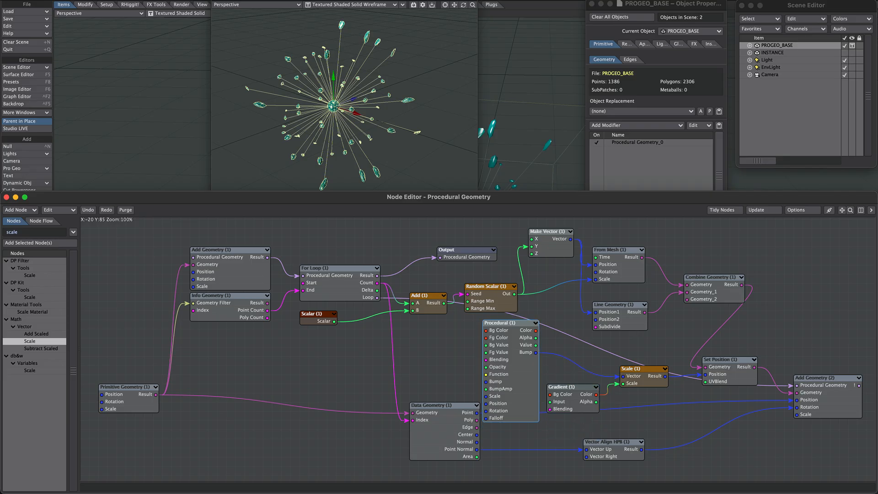
left_click_drag(441, 405, 359, 405)
left_click_drag(507, 323, 471, 341)
left_click_drag(569, 387, 561, 387)
left_click_drag(638, 368, 629, 368)
left_click_drag(560, 386, 551, 387)
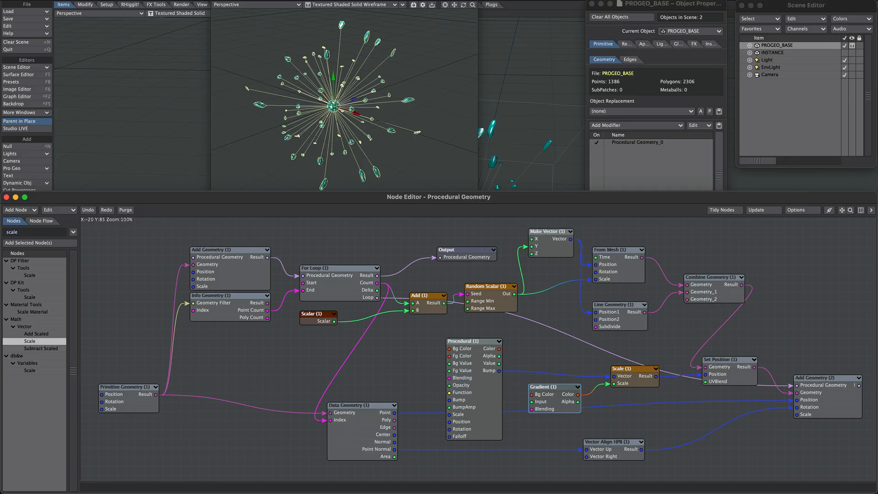
- Add a Random Vector node seeded by the For Loop Count and connect it to the Procedural's Position input
double_click(614, 305)
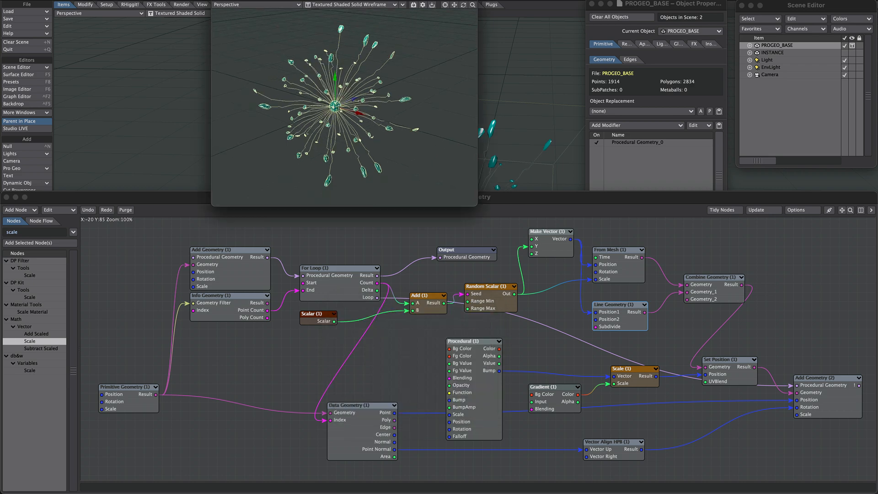
left_click_drag(463, 5, 454, 4)
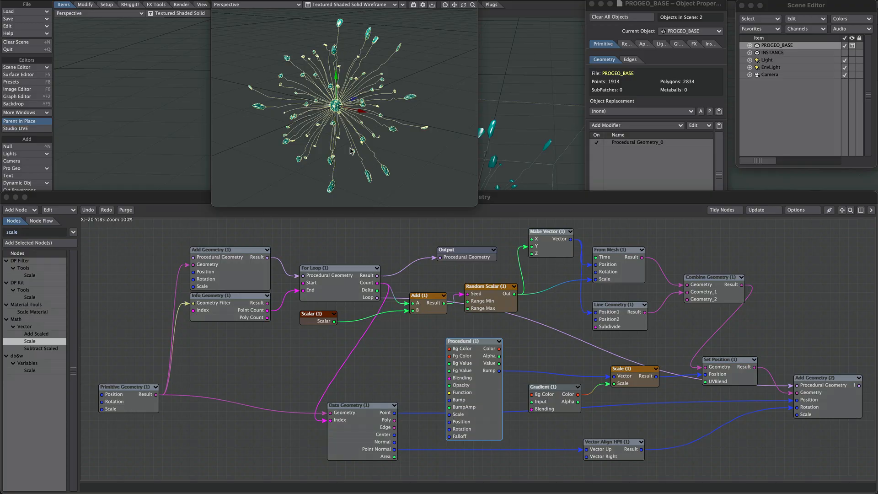
left_click_drag(27, 233, 2, 225)
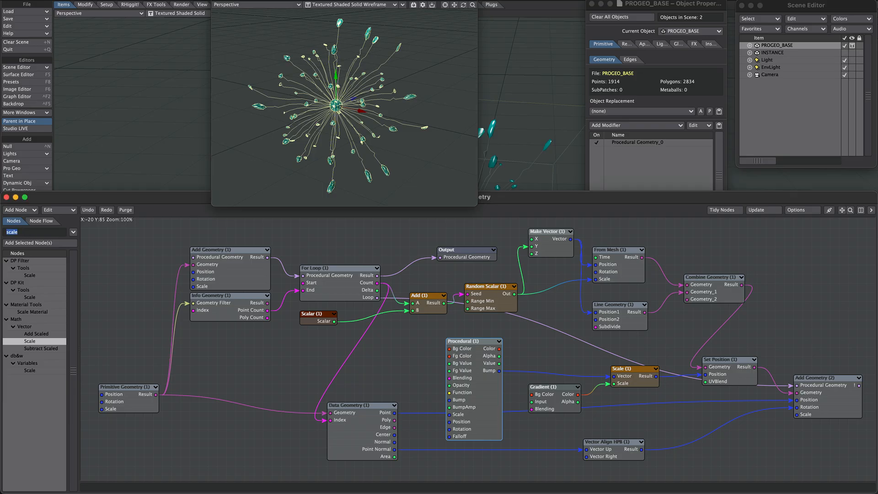
type("rand")
left_click_drag(34, 363, 422, 382)
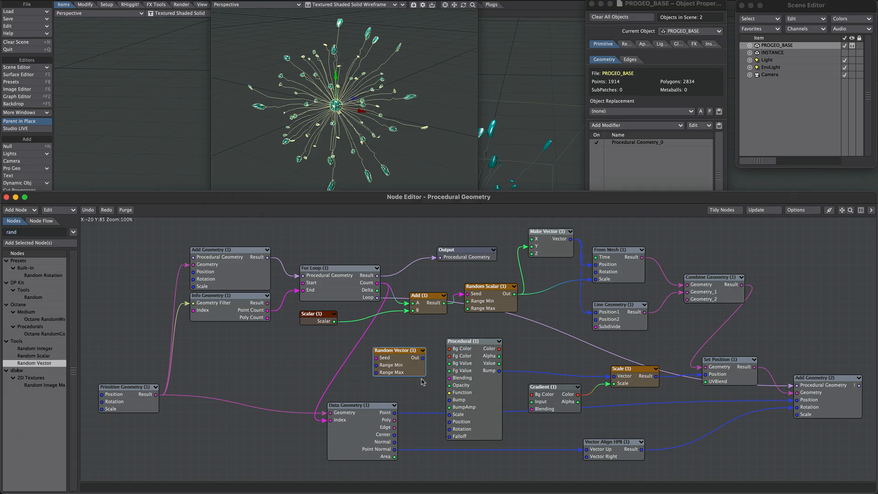
left_click(376, 285)
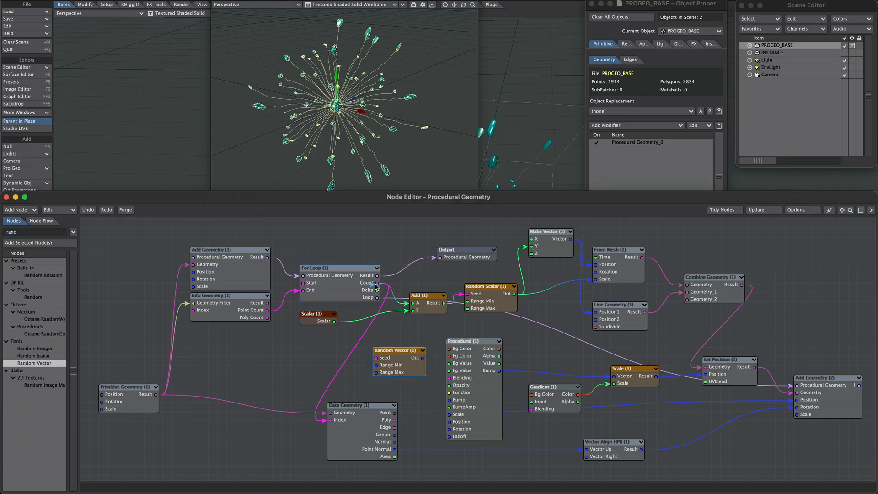
left_click_drag(377, 286, 378, 358)
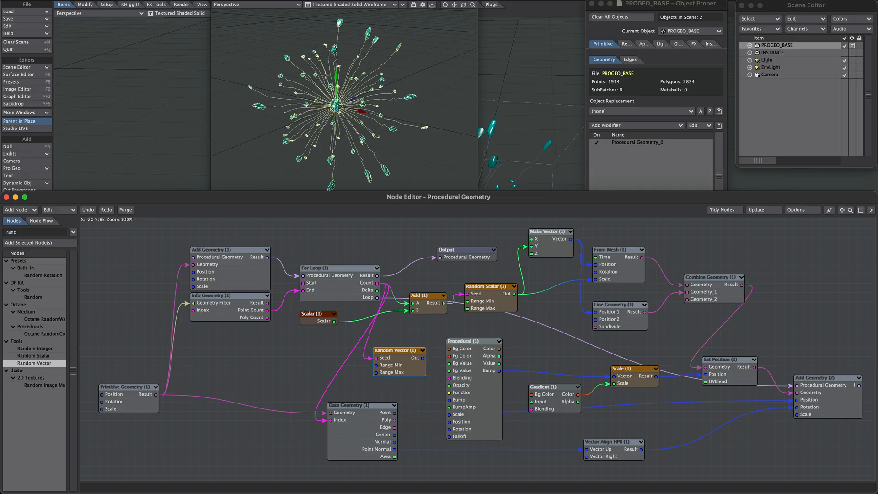
left_click_drag(423, 358, 457, 425)
- Set the Procedural texture's scale to 2 m on X, Y and Z
double_click(406, 362)
left_click(342, 307)
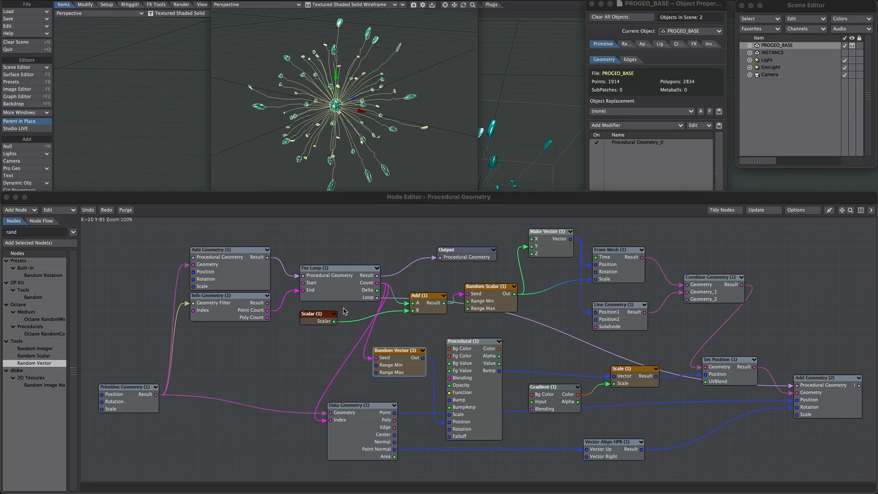
left_click(380, 133)
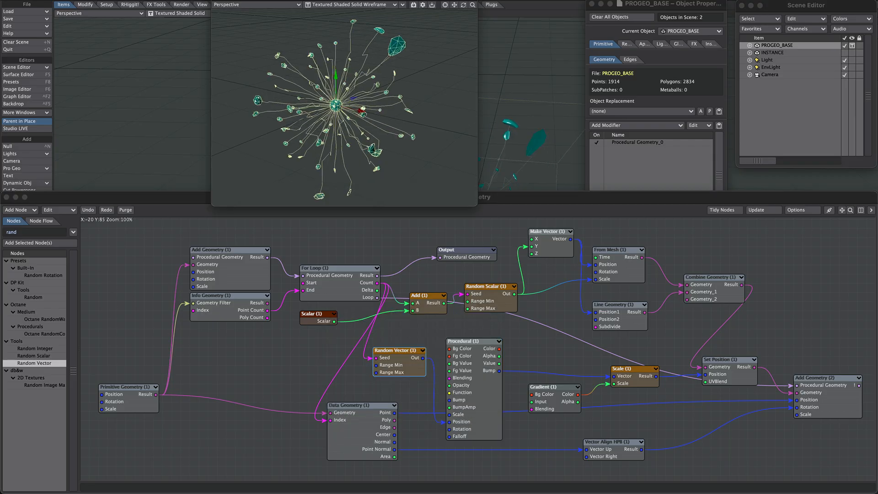
left_click_drag(380, 133, 444, 318, "alt")
double_click(464, 362)
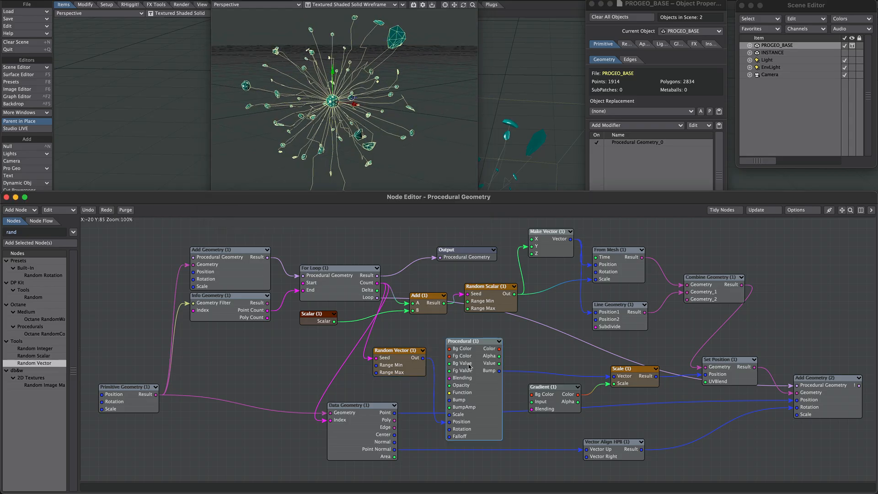
left_click(432, 461)
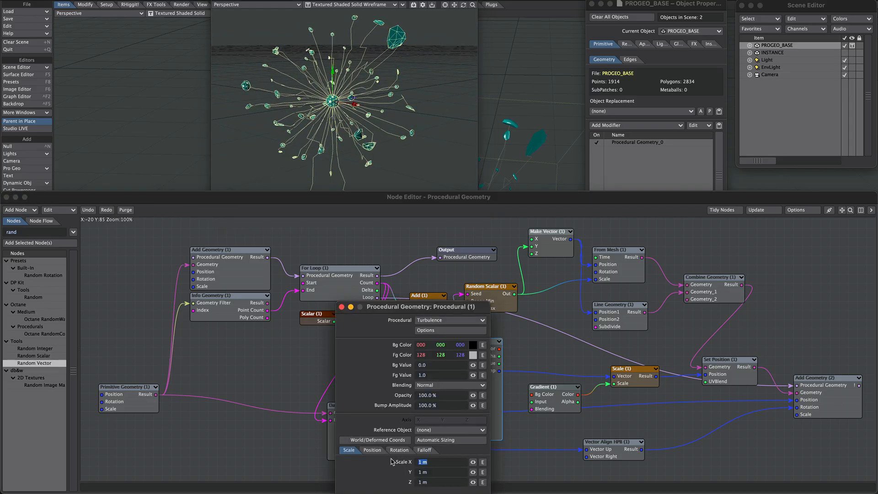
type("2")
key("Tab")
type("2")
key("Tab")
type("2")
mouse_move(389, 121)
left_mouse_down("alt")
mouse_move(375, 98)
mouse_move(389, 123)
left_mouse_up("alt")
- Try several Procedural texture types, including Smoky3, Weather and Hetero Terrain, and settle on Ripples
left_click(451, 321)
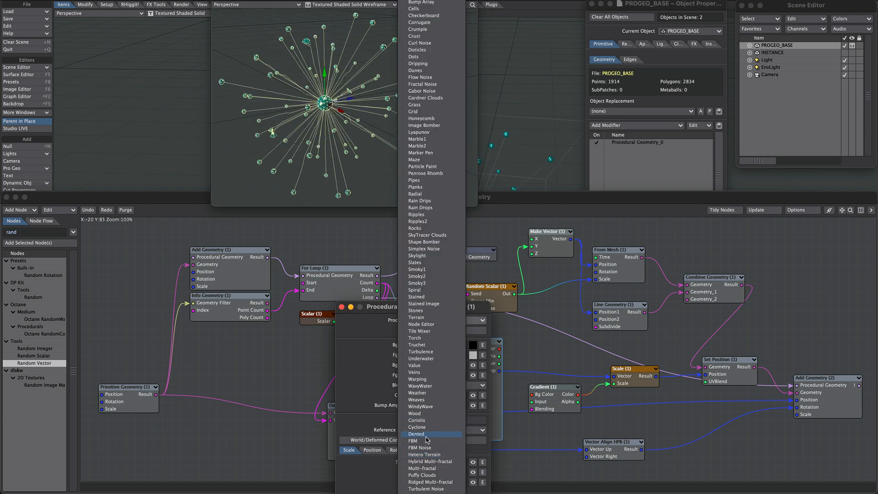
left_click(421, 290)
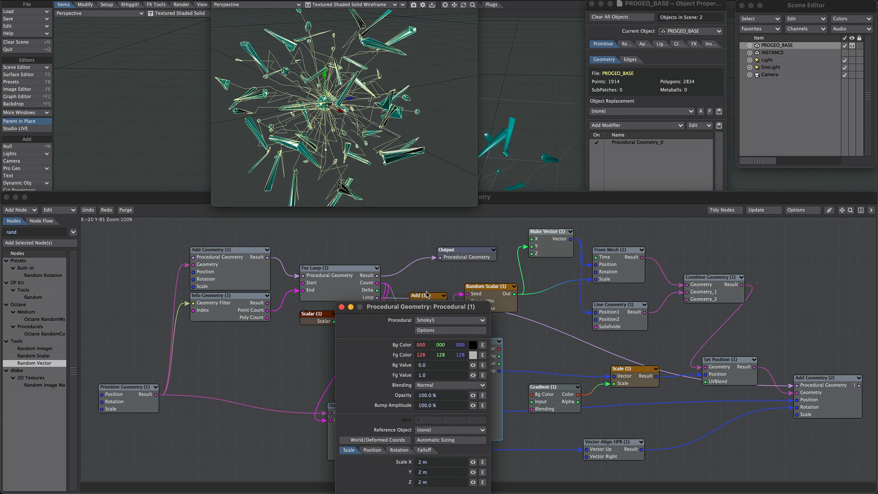
left_click(435, 323)
left_click(436, 397)
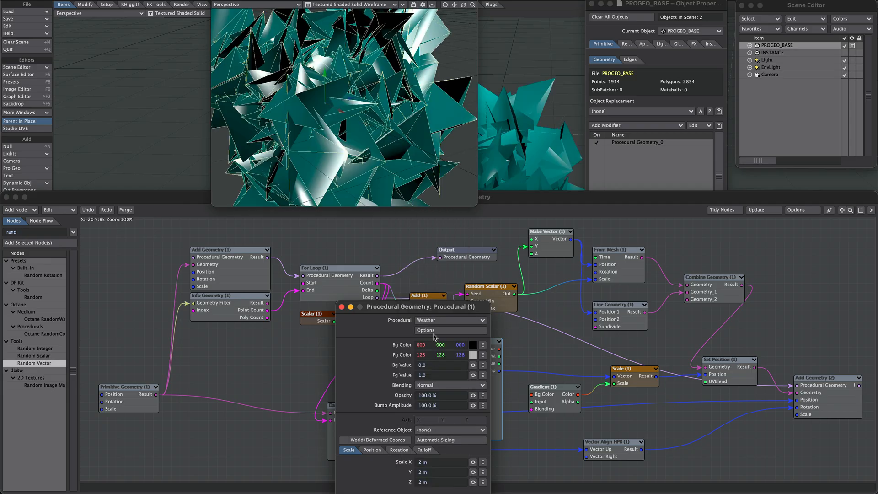
left_click(436, 317)
left_click(442, 479)
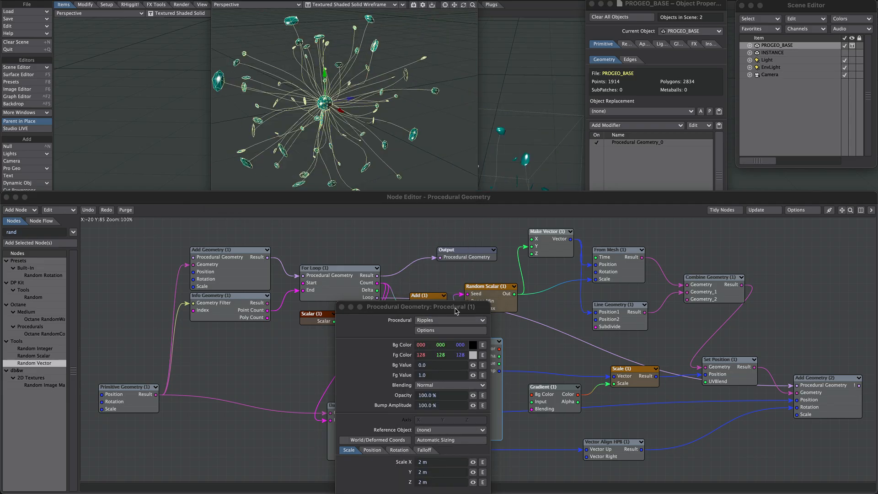
left_click_drag(458, 308, 505, 267)
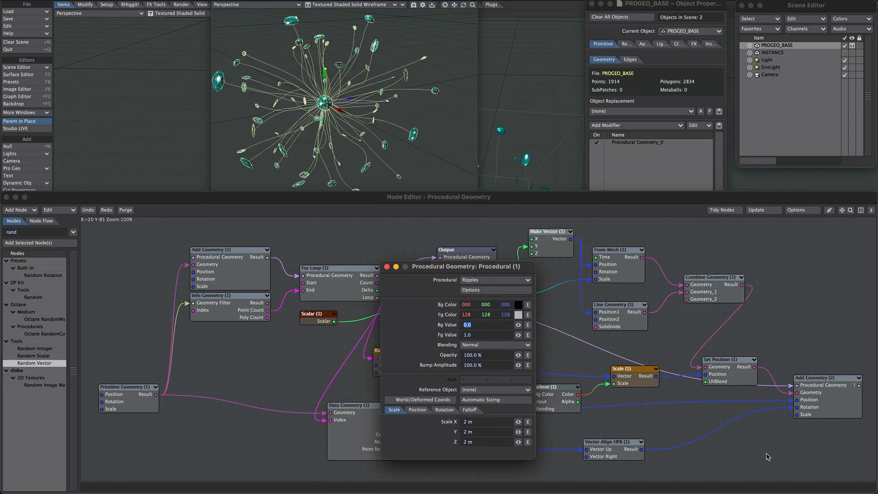
left_click(766, 454)
- Open the Ripples texture options to review its wave sources, wavelength and wave speed settings
left_click_drag(876, 490, 871, 461)
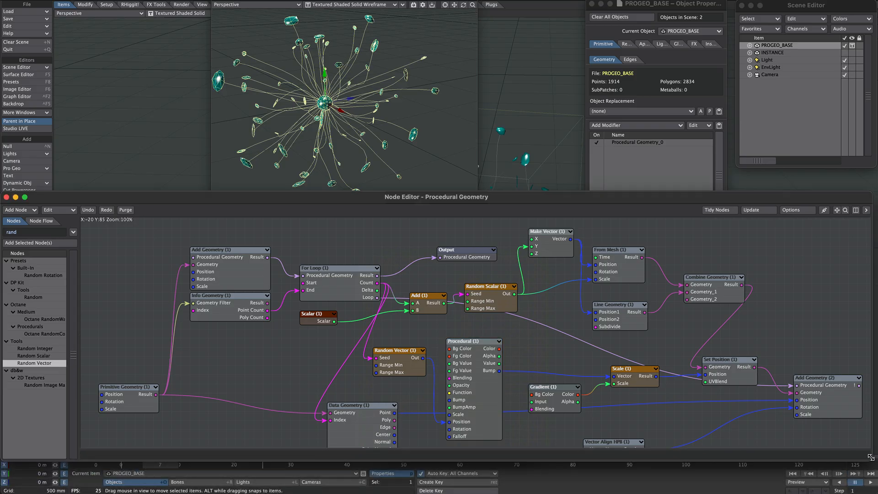
left_click(869, 482)
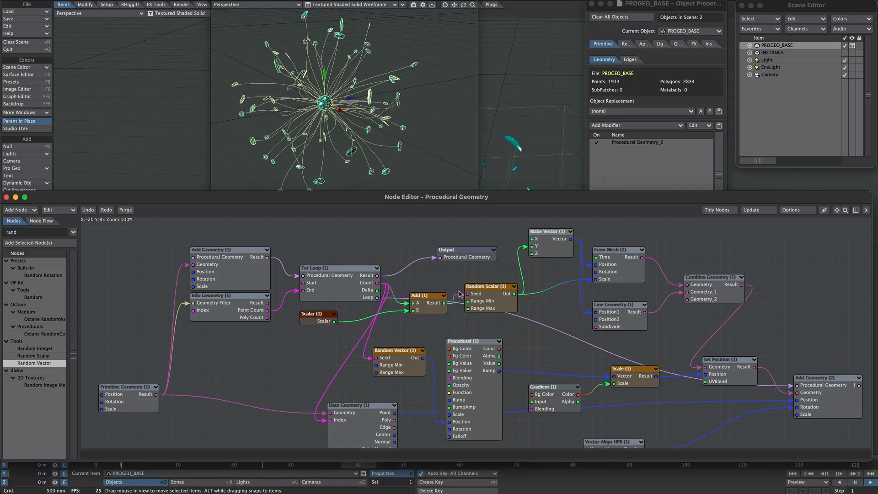
double_click(464, 341)
left_click(476, 290)
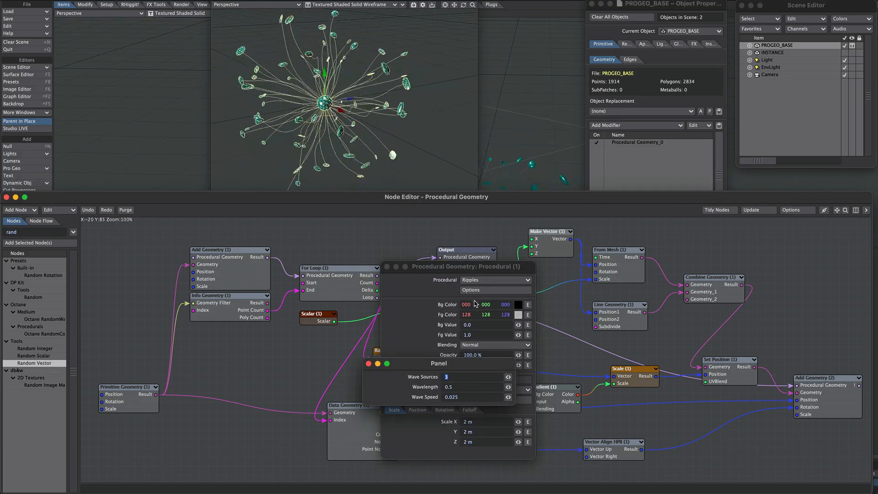
left_click(368, 363)
left_click(387, 267)
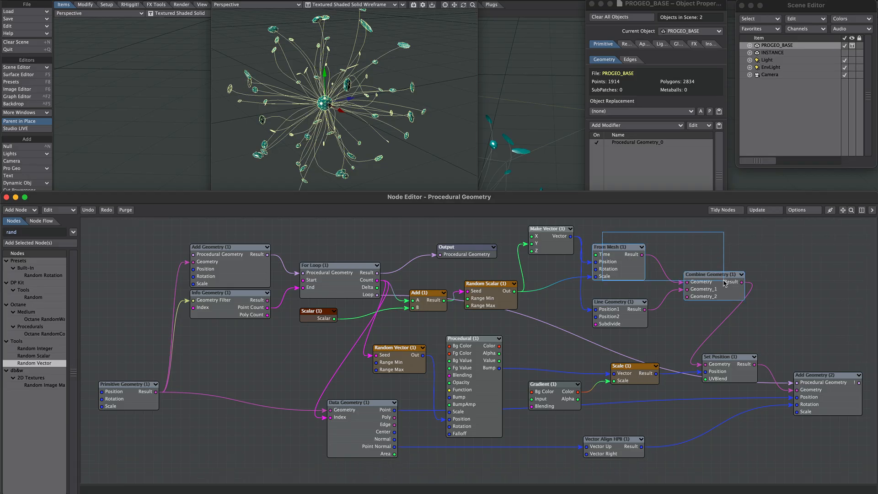
- Delete the From Mesh and Combine Geometry nodes and connect Line Geometry's result directly to Set Position's Geometry
key("Delete")
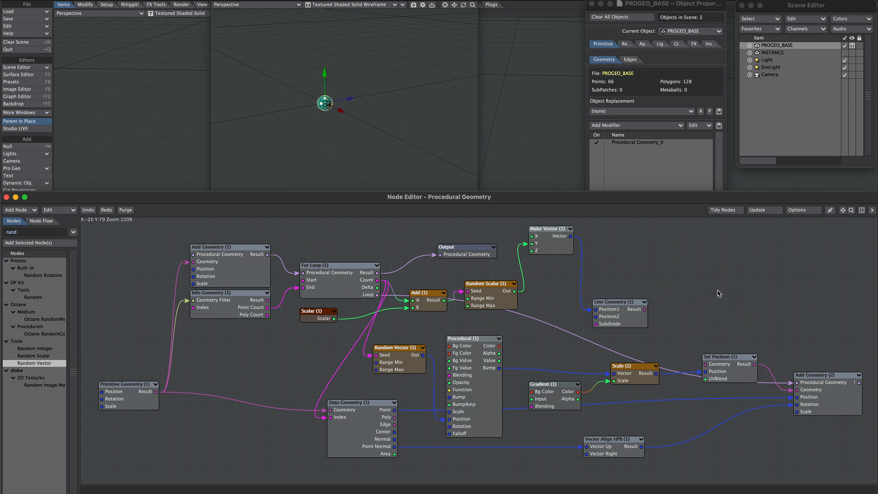
left_click_drag(644, 309, 713, 358)
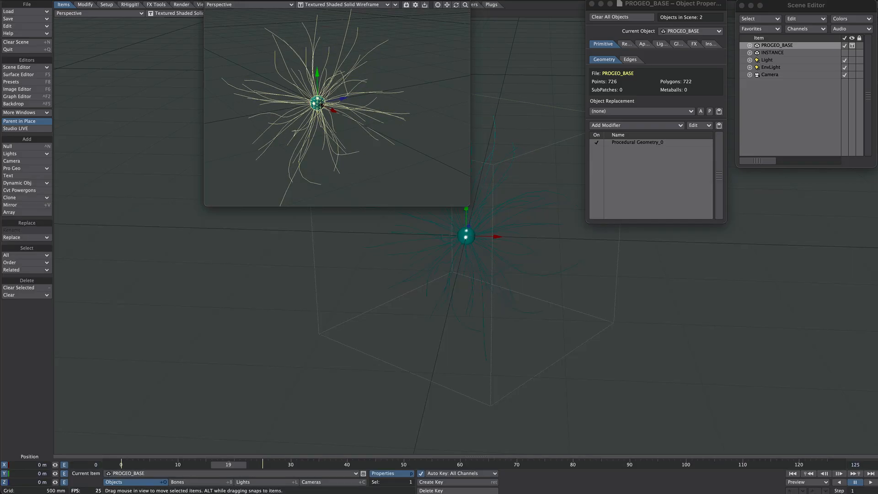
- Add an Instance Generator instancer to PROGEO_BASE and open its settings
left_click_drag(468, 203, 515, 416)
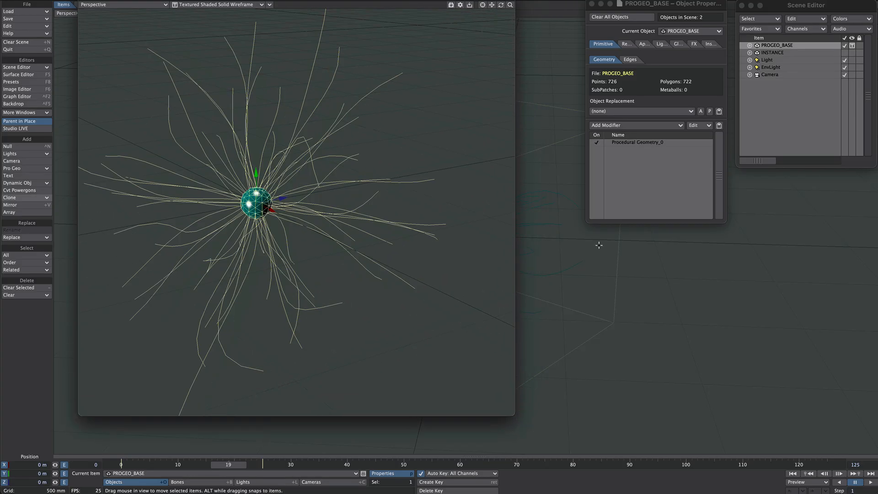
left_click(651, 176)
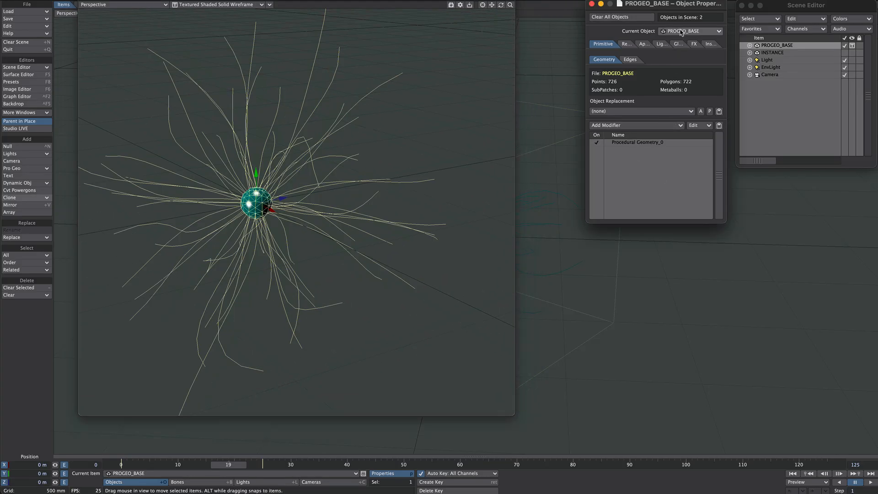
left_click(710, 44)
left_click(635, 54)
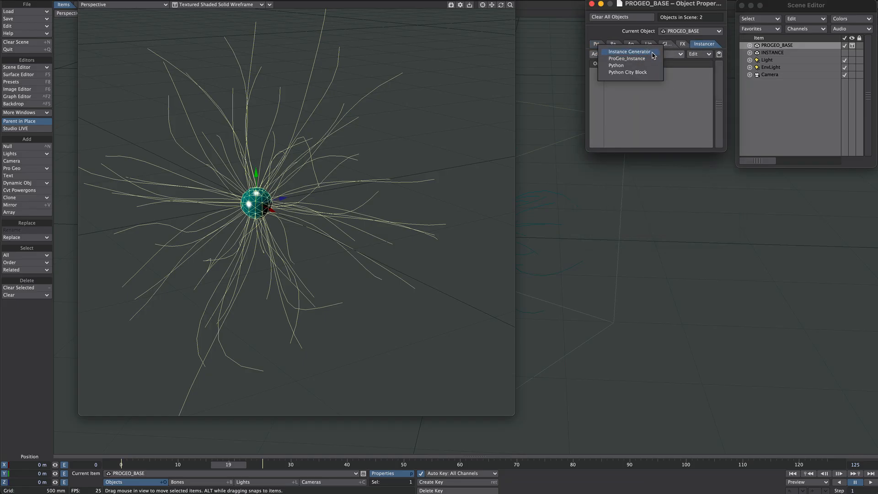
left_click(654, 52)
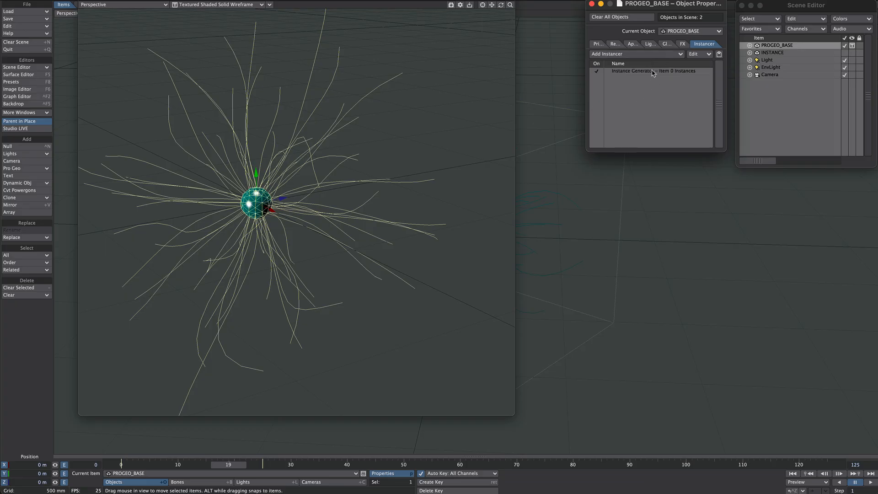
left_click(647, 71)
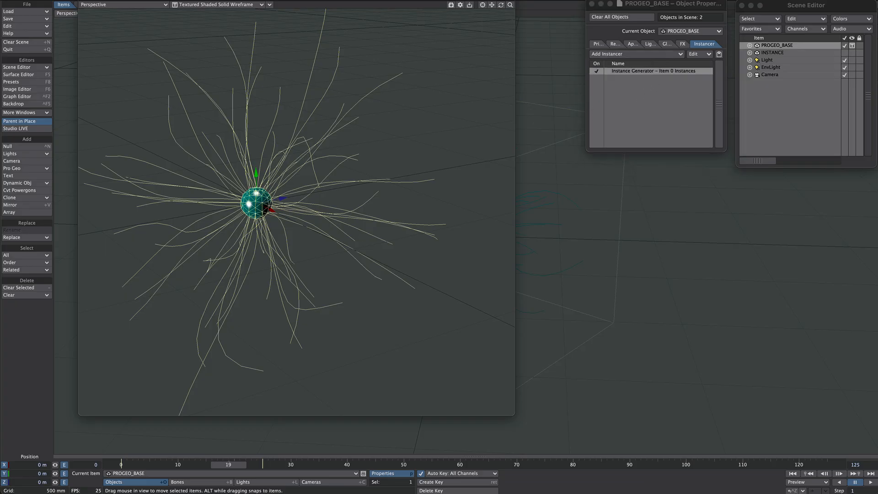
left_click_drag(638, 141, 643, 97)
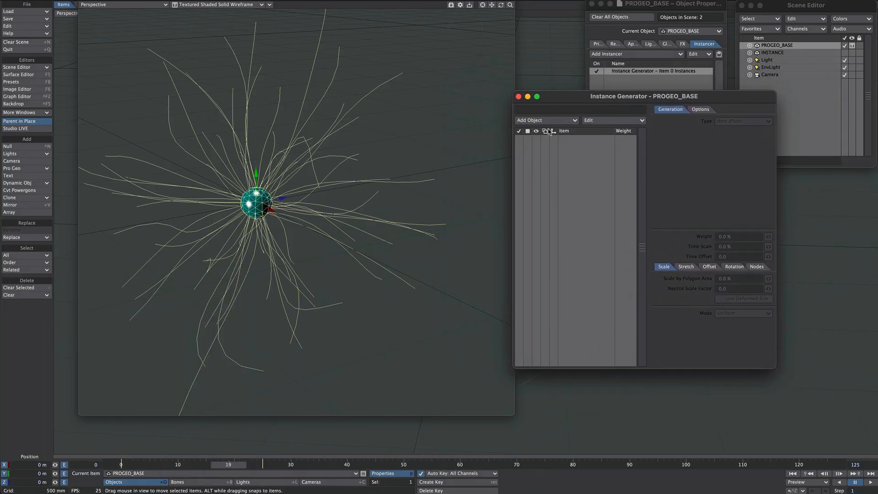
- Add the INSTANCE object to the Instance Generator's item list
left_click(523, 123)
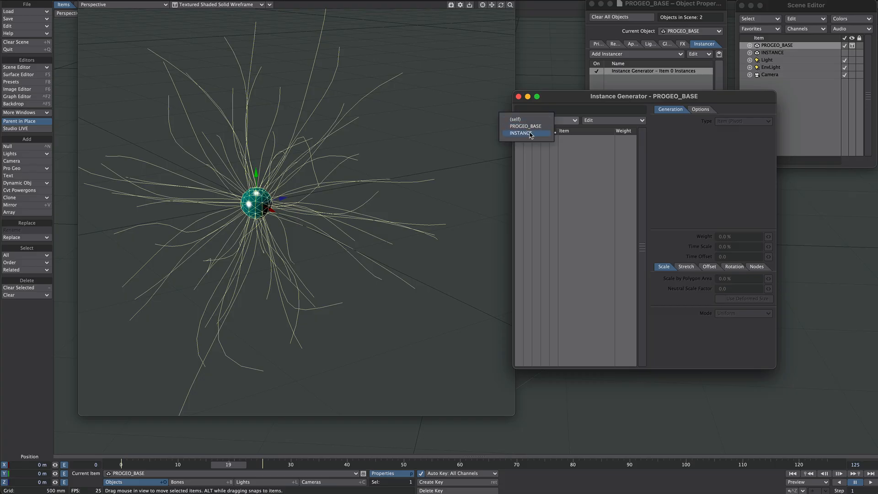
left_click(530, 134)
left_click(536, 139)
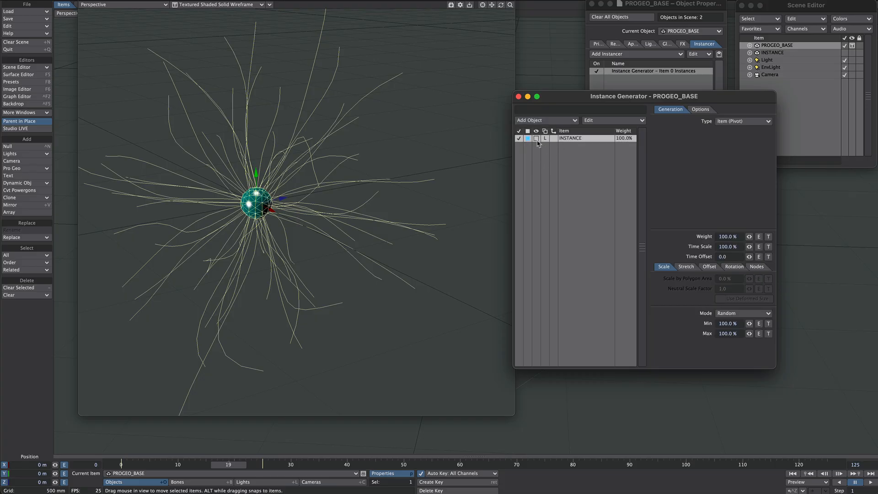
left_click(536, 138)
left_click(545, 165)
- Set the generation type to Points with Max Points enabled, and random scale from 20% to 40%
left_click(730, 121)
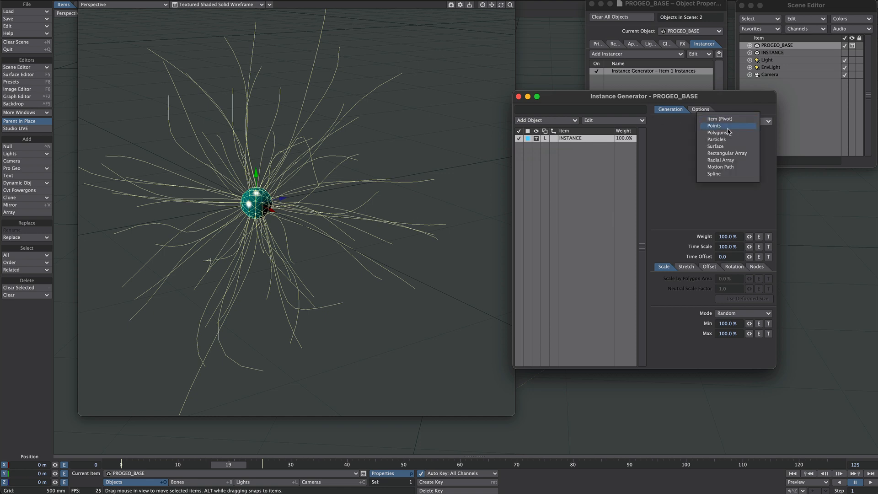
left_click(724, 126)
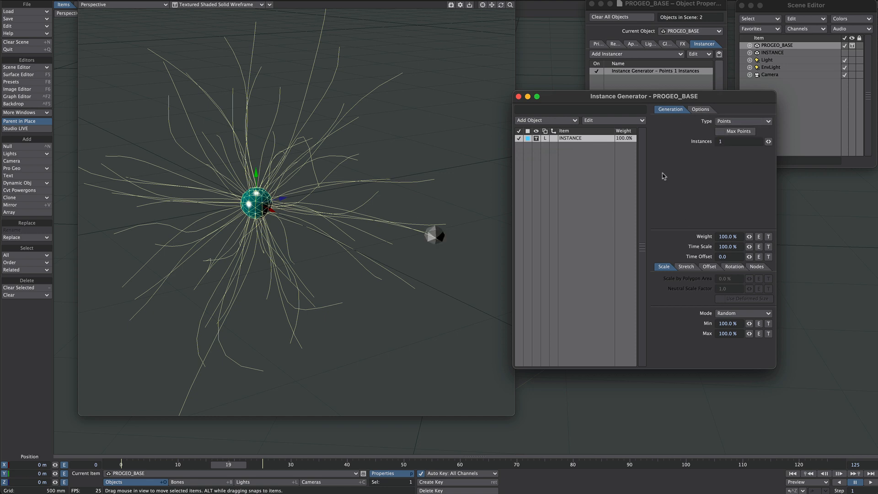
left_click(719, 132)
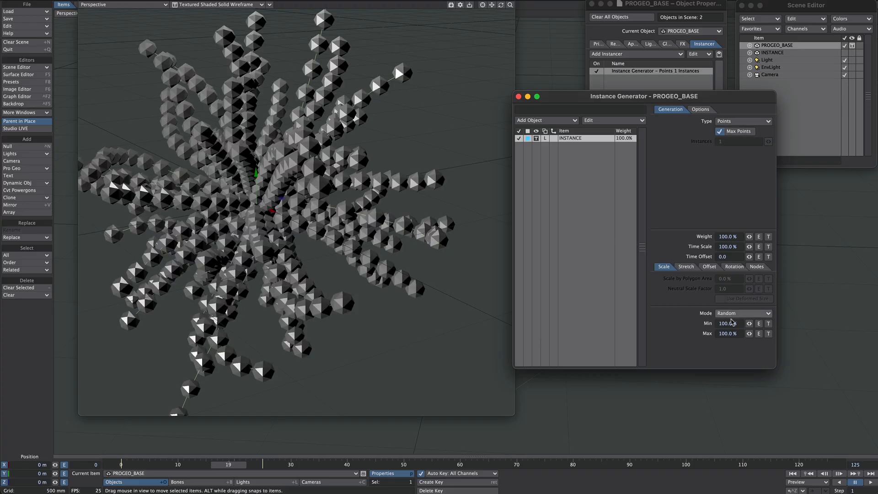
left_click(703, 319)
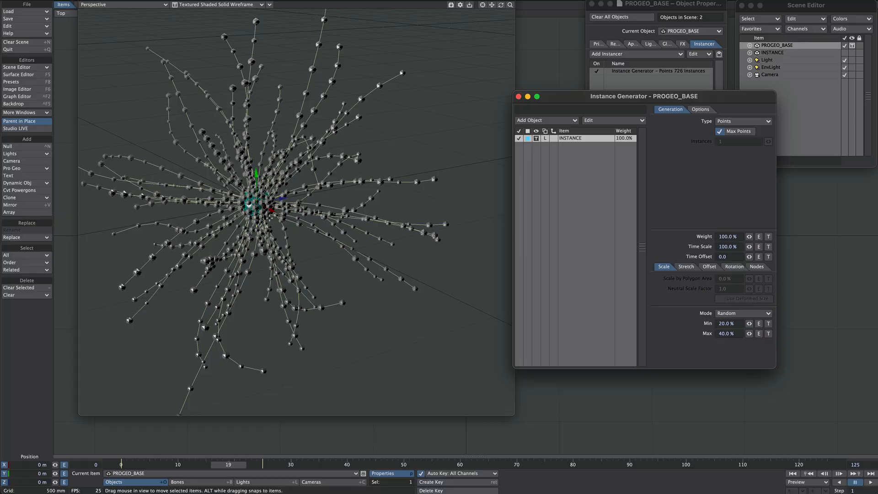
- Add a Gradient layer to the instance Weight texture, using Weight Map as input with no weight map selected
mouse_move(500, 4)
left_mouse_down()
mouse_move(531, 4)
mouse_move(508, 9)
left_mouse_up()
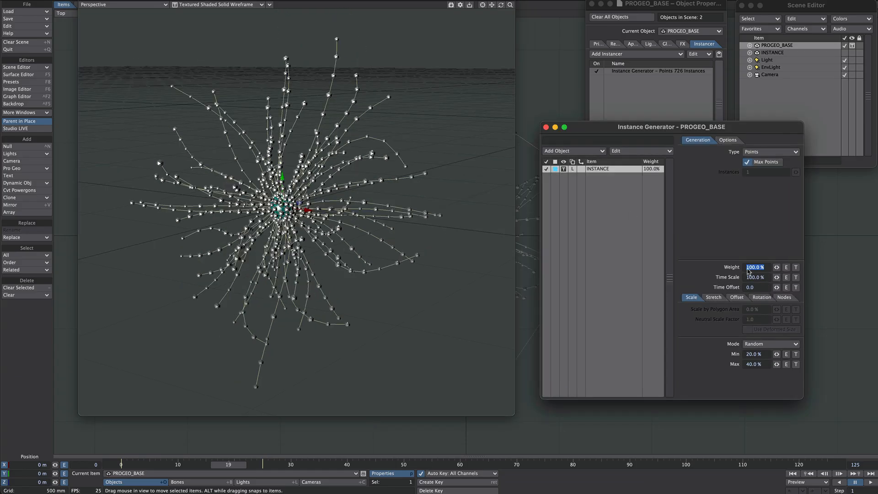
left_click(726, 274)
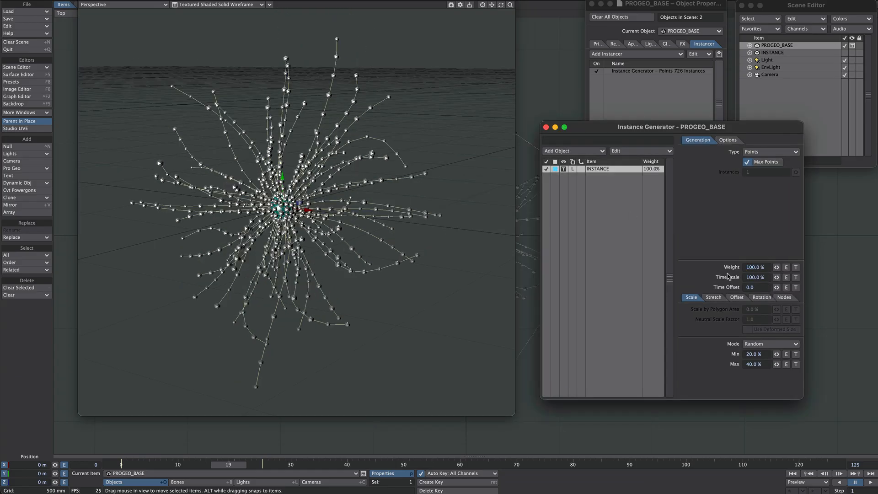
left_click(796, 267)
left_click_drag(817, 214, 607, 113)
left_click(712, 132)
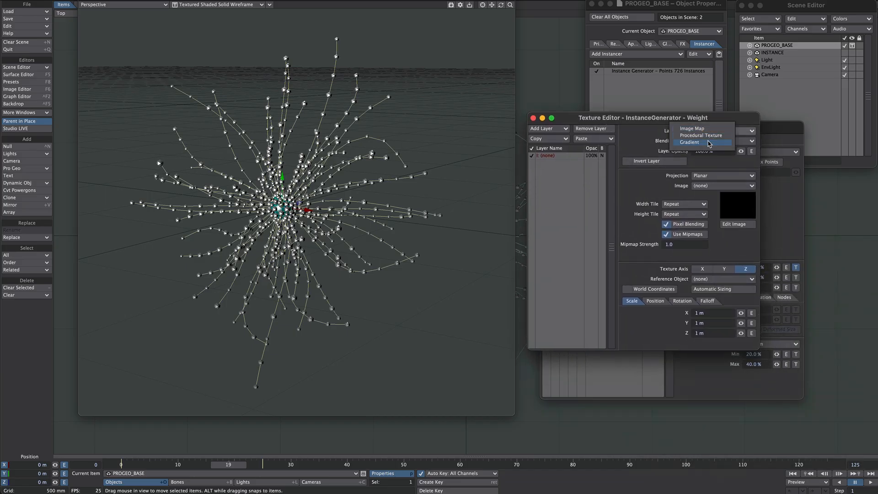
left_click(709, 143)
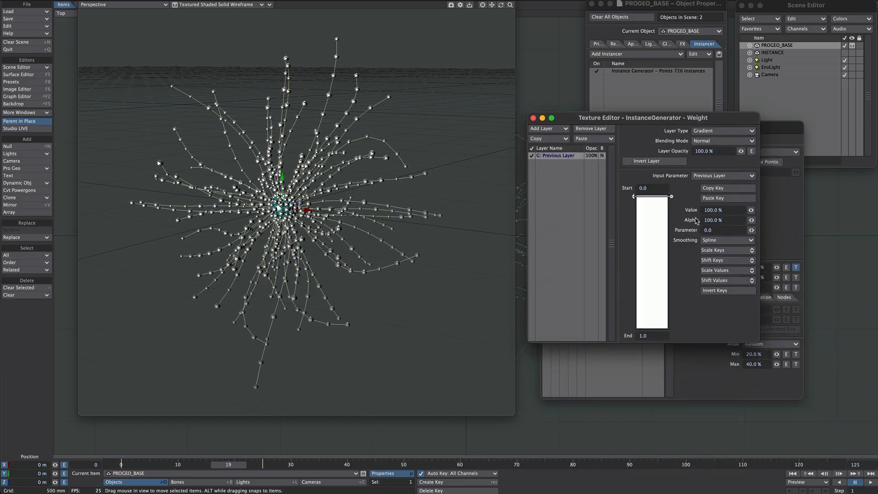
left_click(705, 178)
left_click(688, 233)
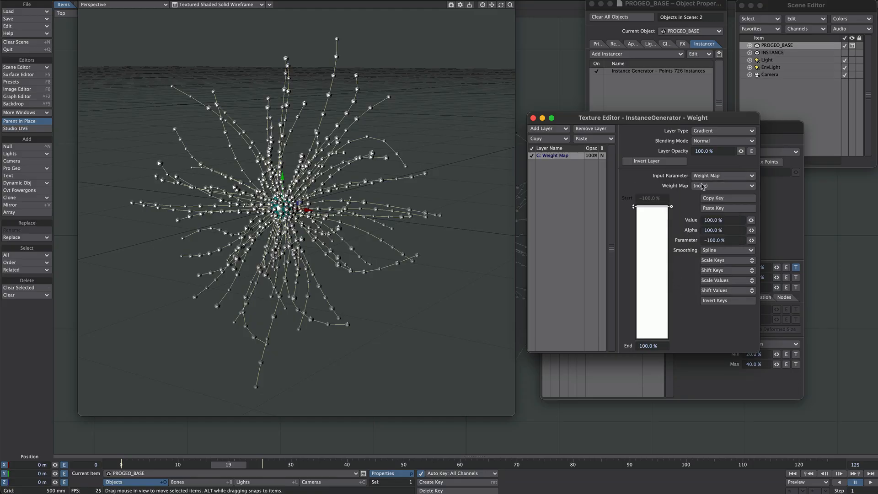
left_click(721, 187)
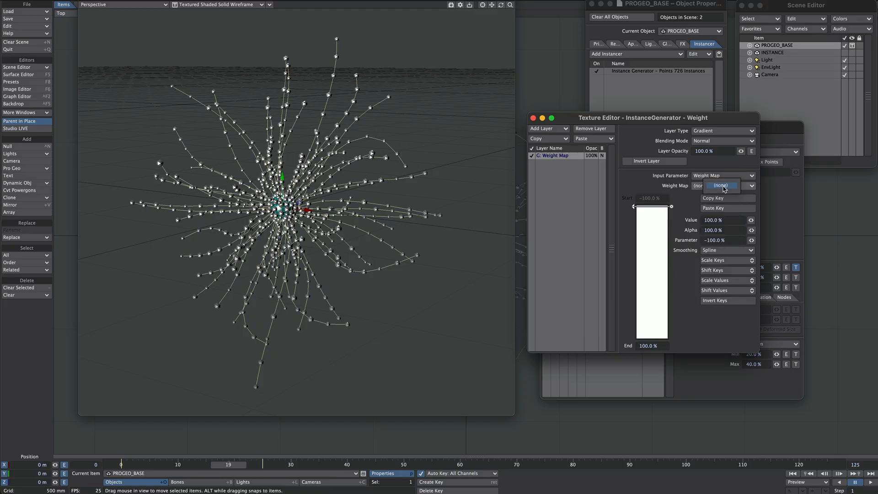
left_click(688, 195)
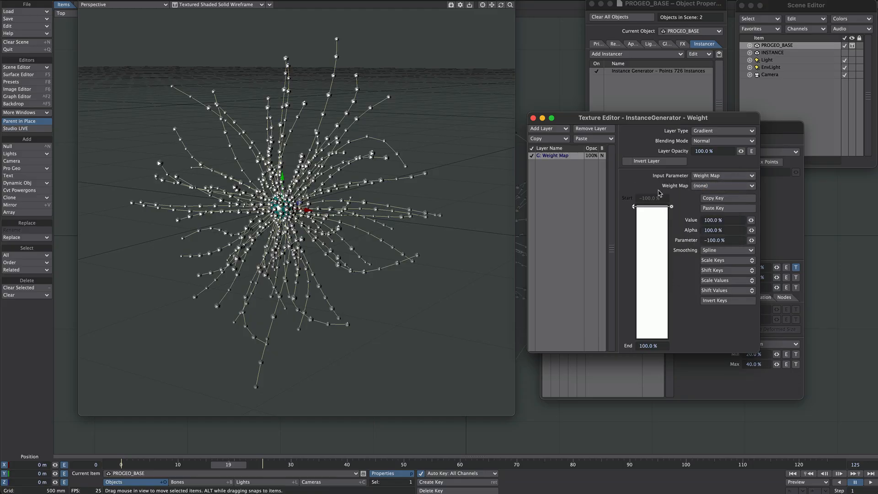
left_click(533, 118)
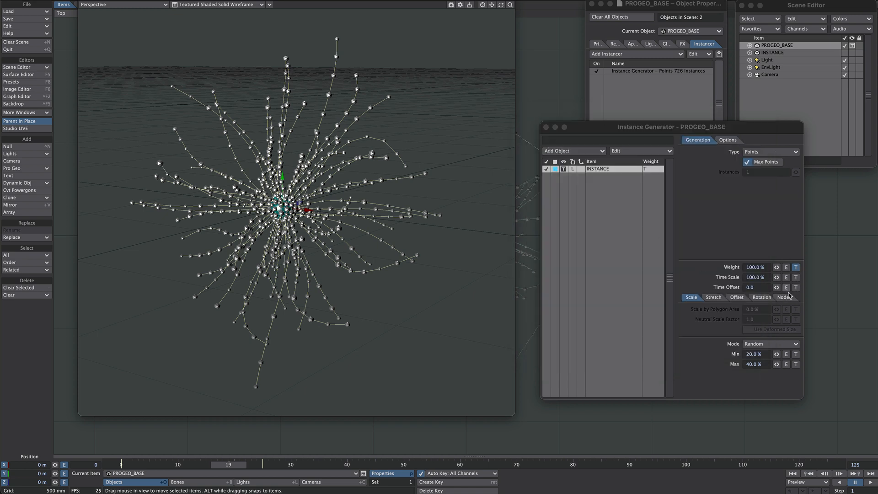
- Remove the Weight texture and open the Instance Generator's node editor
left_click(796, 269, "shift")
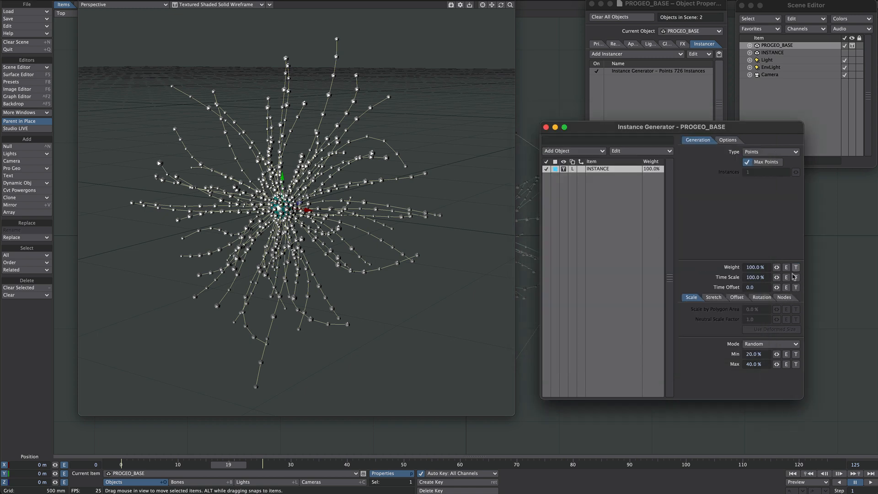
left_click(784, 302)
left_click(696, 311)
left_click(756, 309)
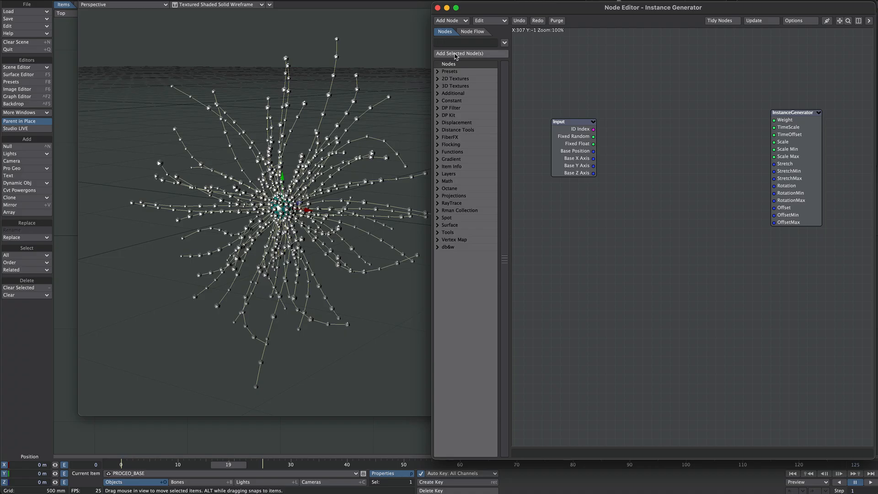
- Add a UV Map node and set its UV map to Line Geometry
type("uv")
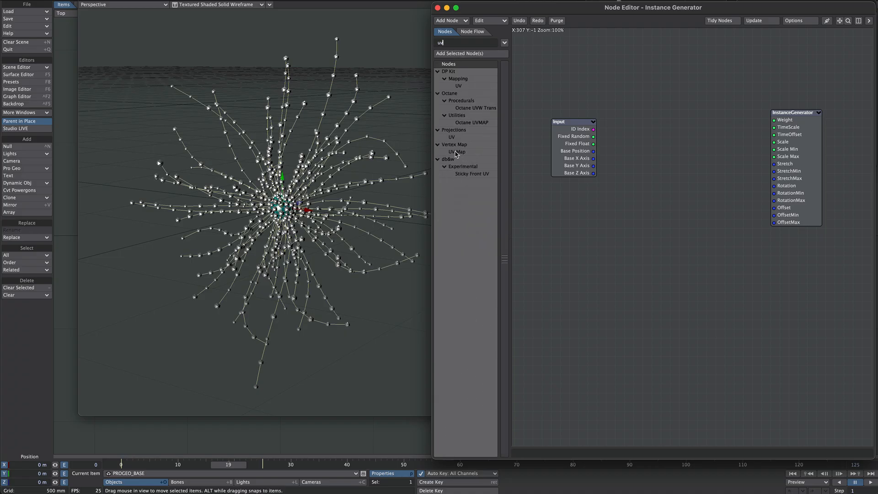
double_click(457, 152)
double_click(669, 241)
left_click(507, 281)
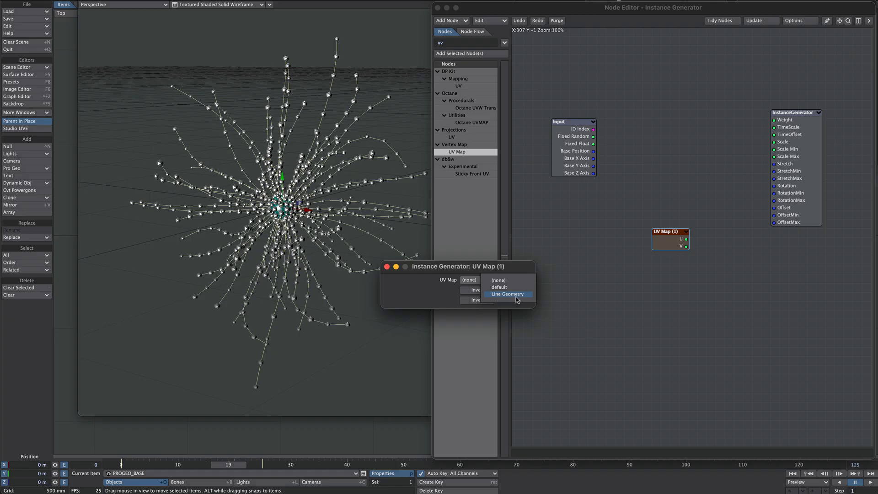
left_click(507, 294)
left_click(387, 266)
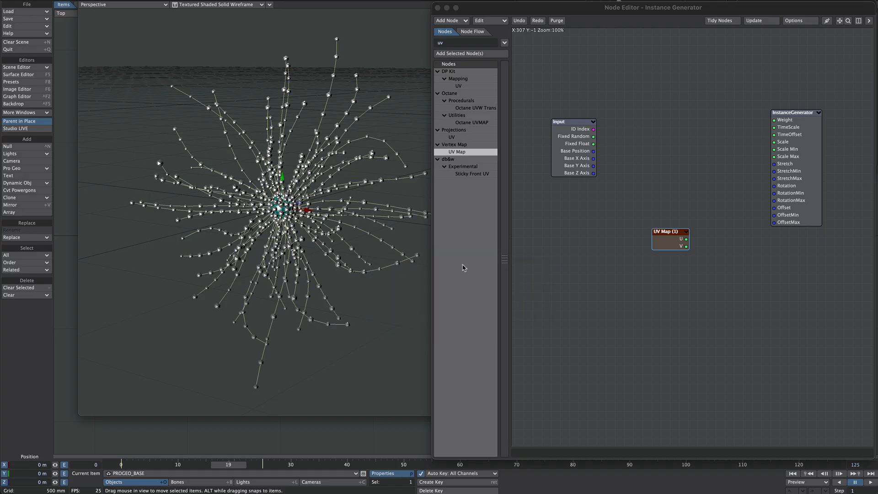
- Add a Logic node, feeding the UV Map's V output into A and its Out into the Instance Generator's Weight
type("log")
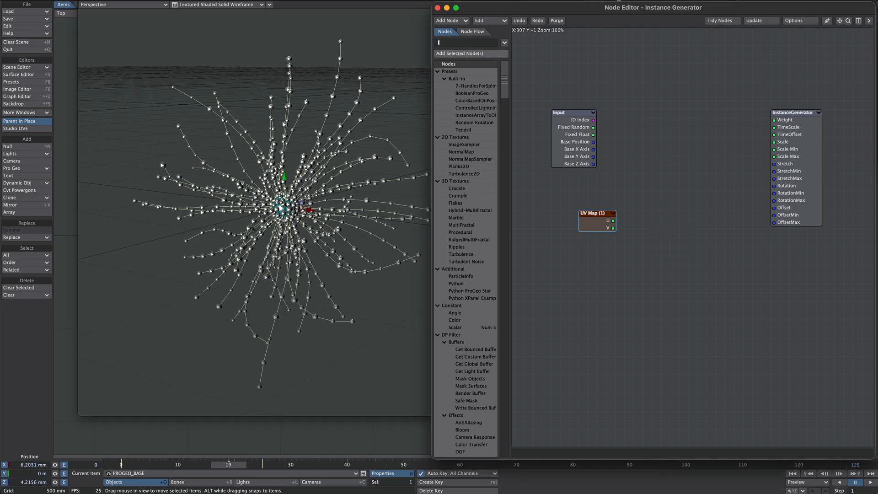
double_click(461, 100)
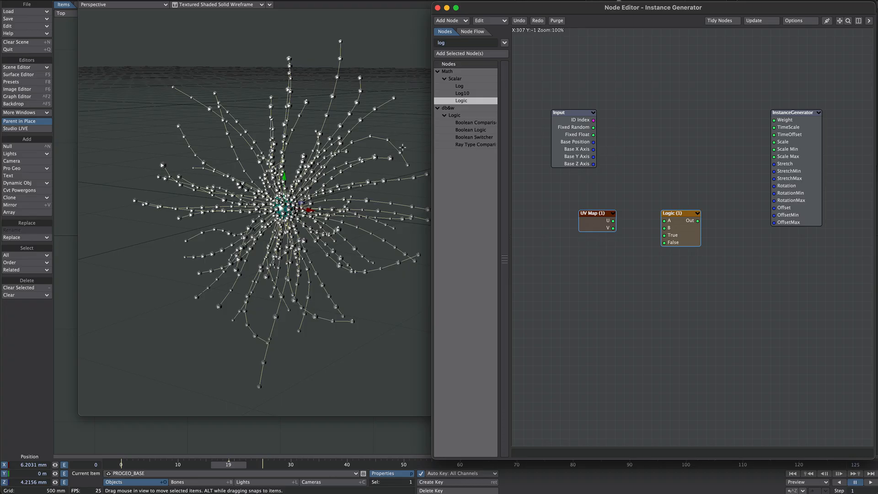
left_click_drag(613, 228, 664, 221)
double_click(680, 229)
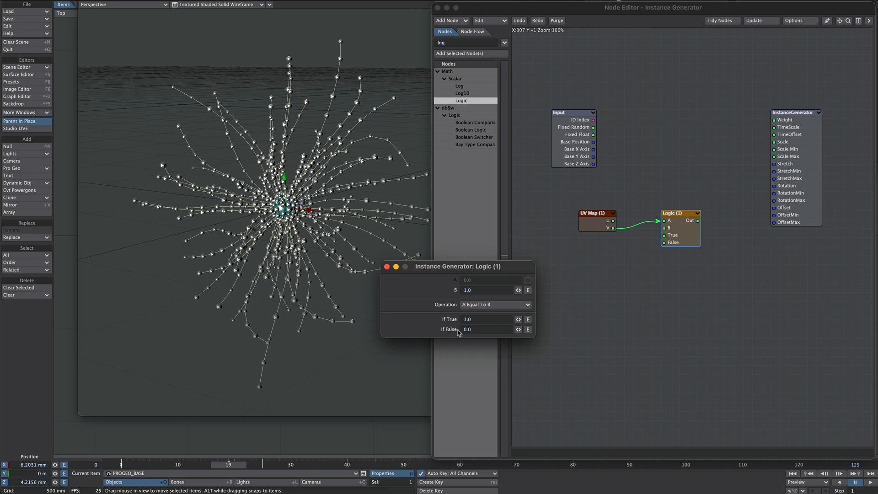
left_click(387, 266)
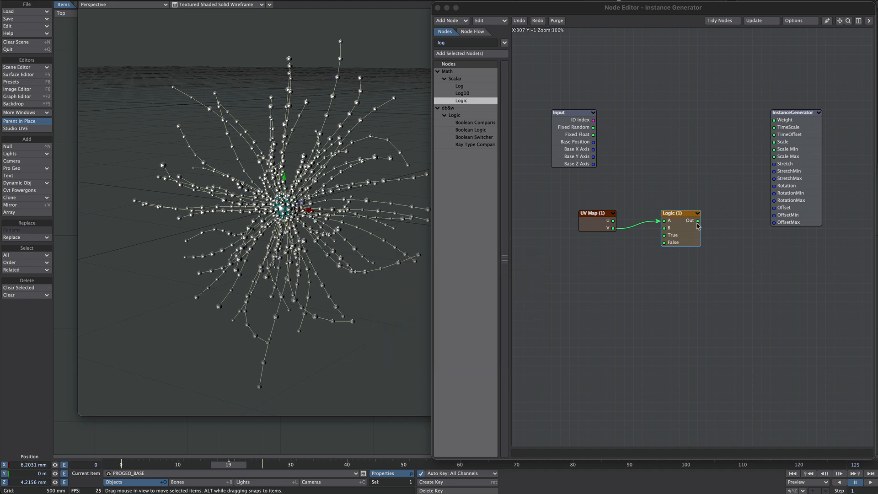
left_click_drag(698, 221, 774, 120)
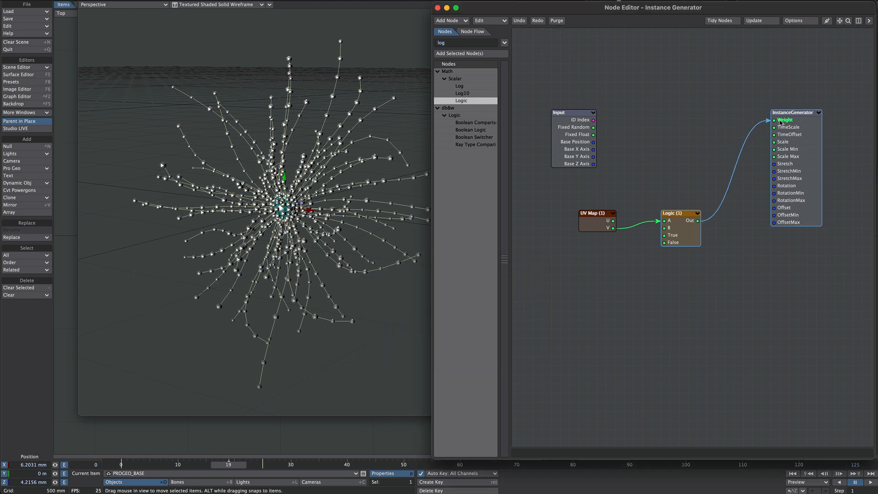
- Inspect PROGEO_BASE's Rotation.H channel in the Graph Editor
mouse_move(348, 198)
left_mouse_down("alt")
mouse_move(362, 162)
mouse_move(351, 169)
mouse_move(353, 194)
left_mouse_up("alt")
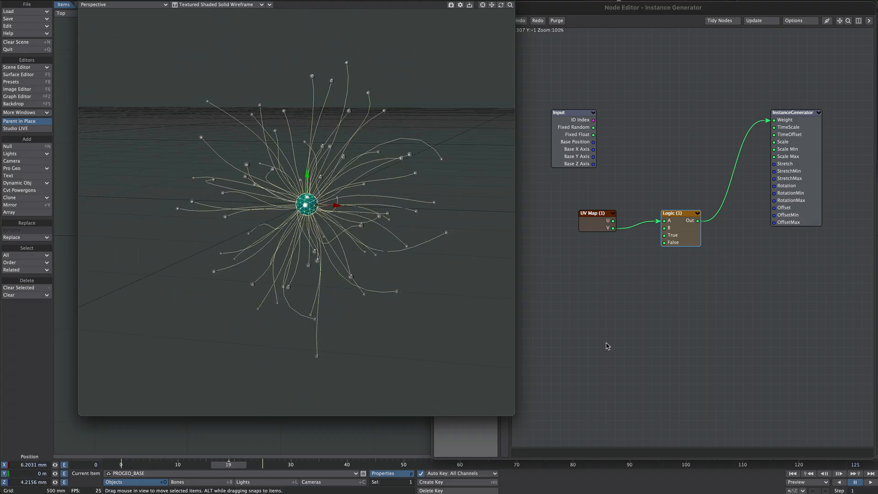
key("ctrl+F2")
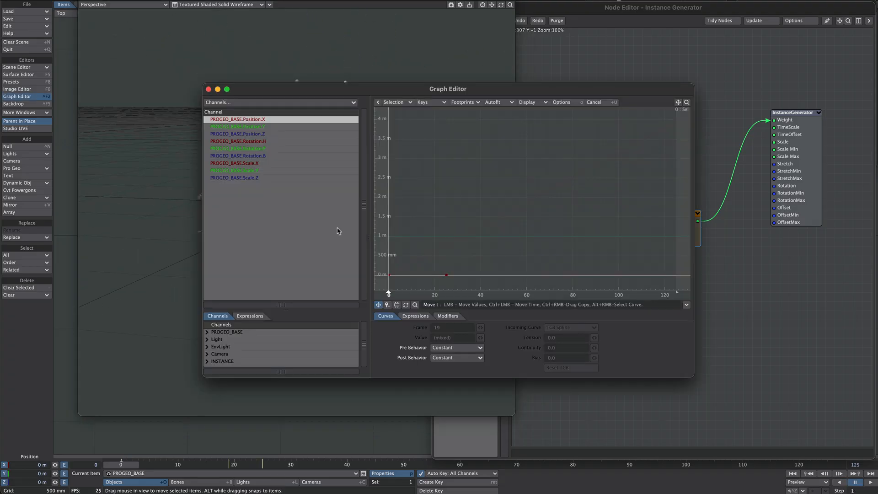
left_click(259, 142)
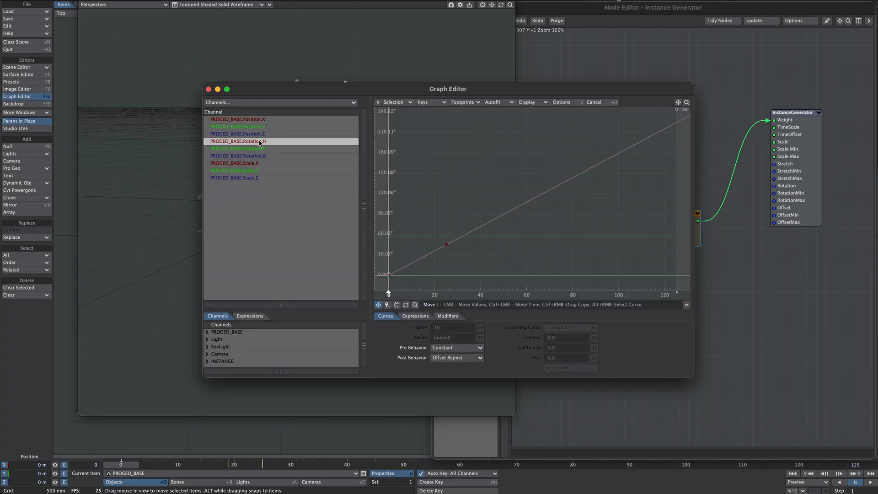
left_click(209, 88)
left_click(871, 482)
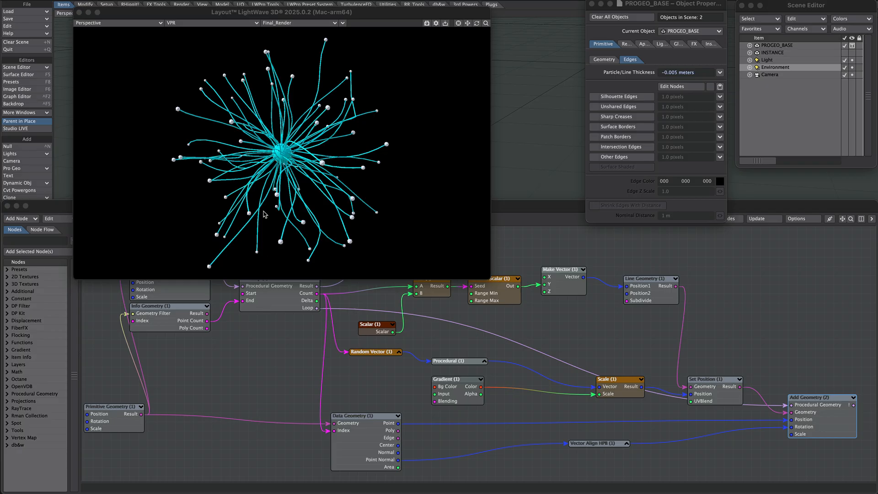
- Set the INSTANCE object's prim surface colour to pink in the Surface Editor
left_click(278, 157)
key("F5")
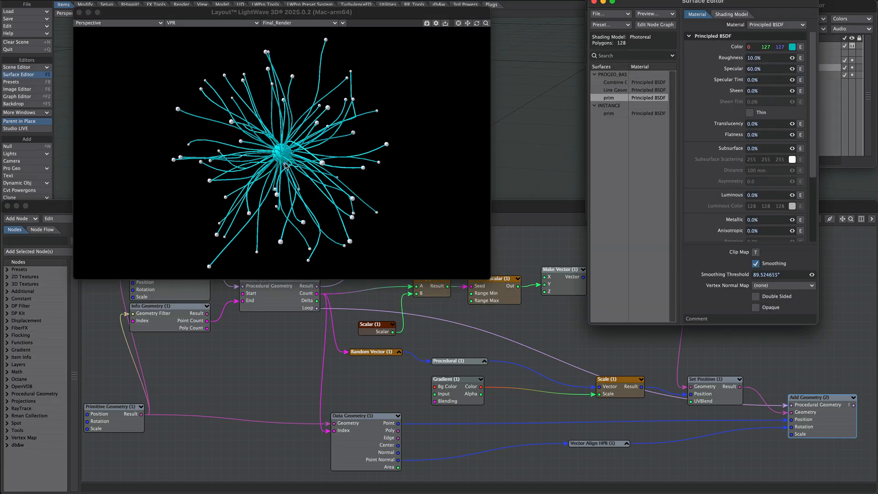
left_click_drag(706, 6, 683, 18)
left_click(586, 126)
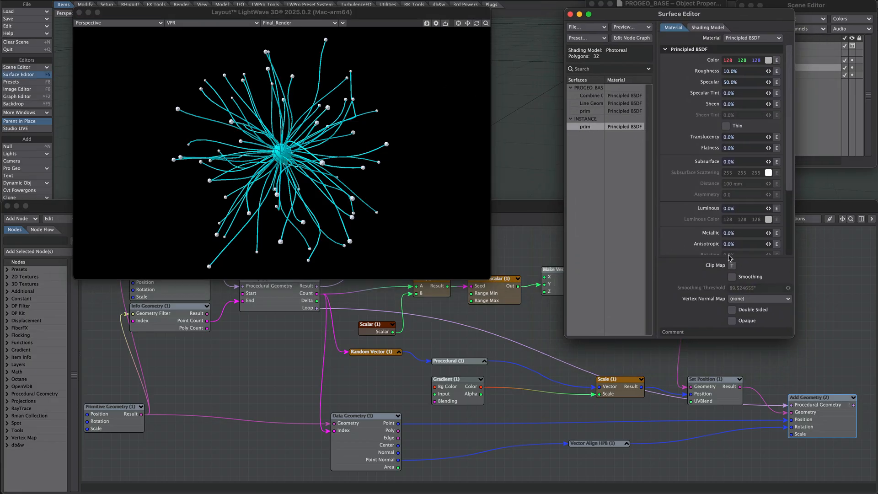
left_click(769, 60)
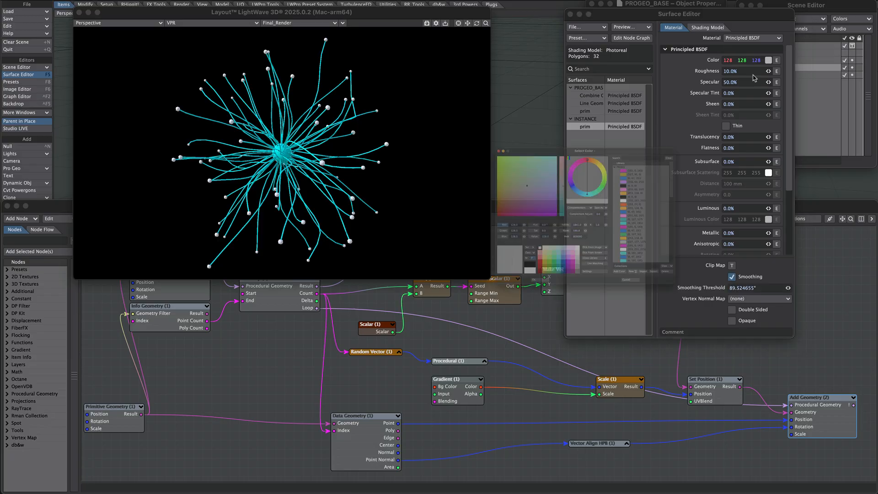
left_click(561, 297)
left_click(496, 342)
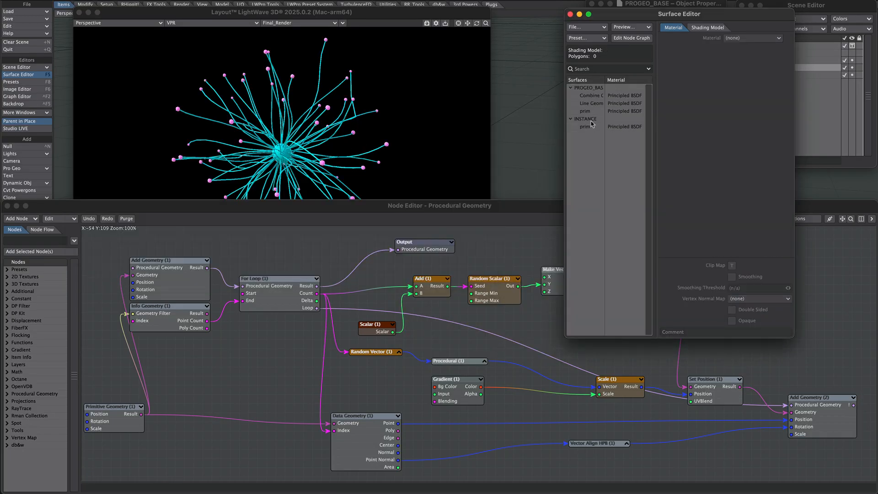
- Inspect the Line Geometry surface and the Line Geometry node's settings
left_click(589, 103)
left_click(535, 327)
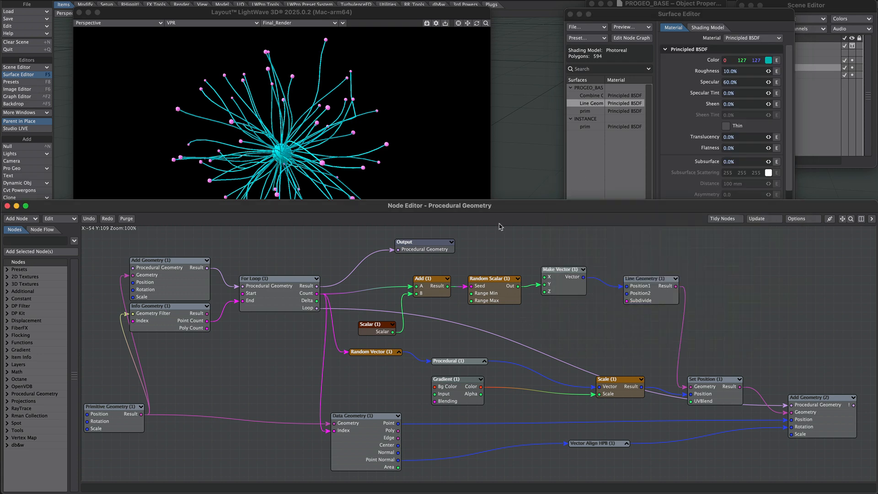
double_click(646, 297)
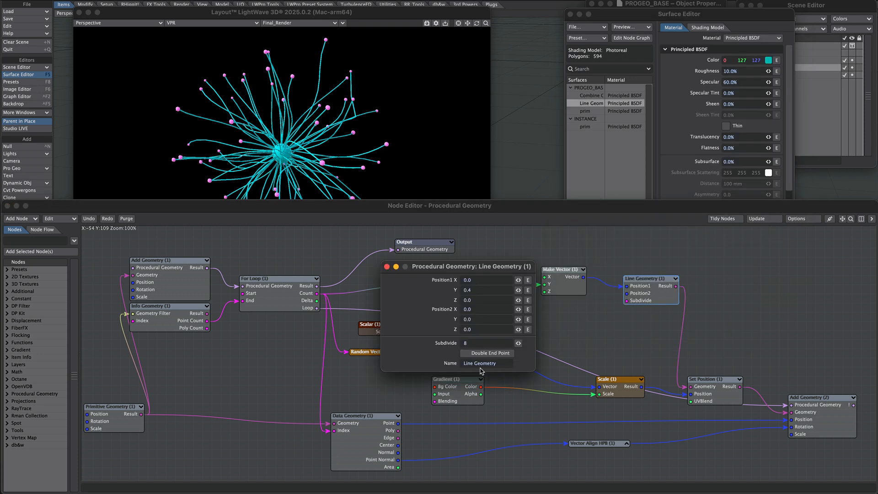
left_click(387, 266)
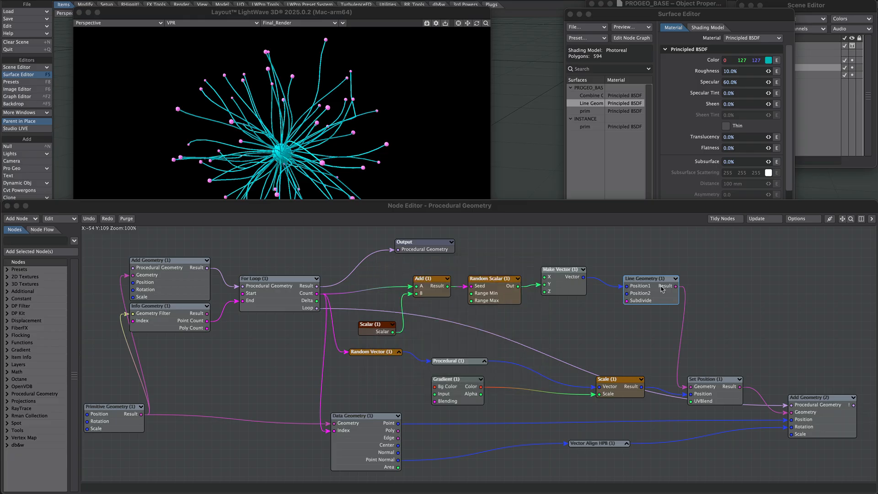
double_click(812, 411)
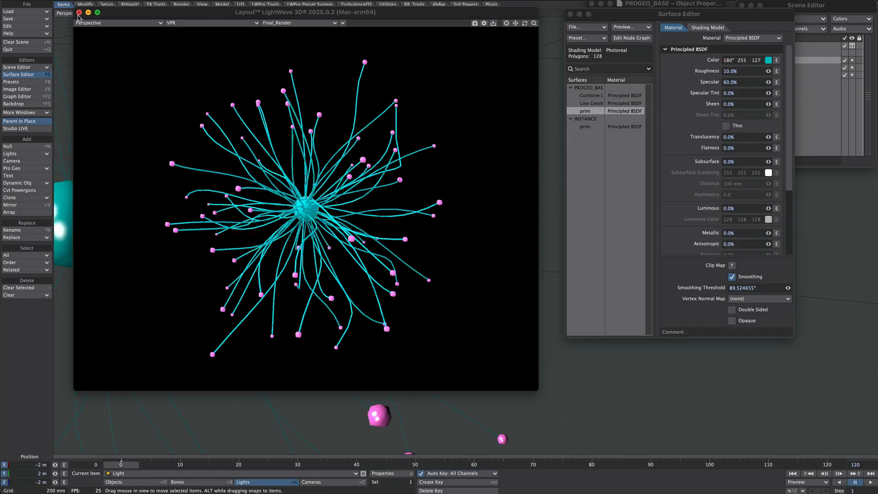
- Close the render window and save the scene, overwriting the existing file
left_click(79, 12)
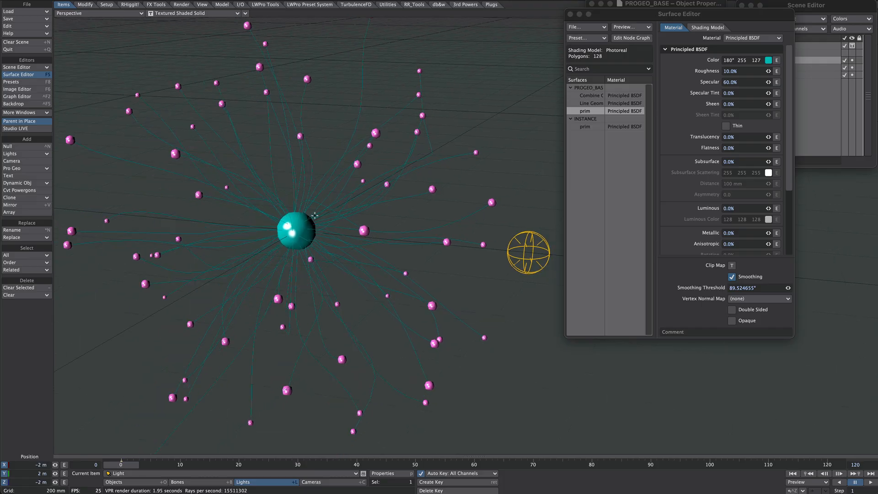
key("s")
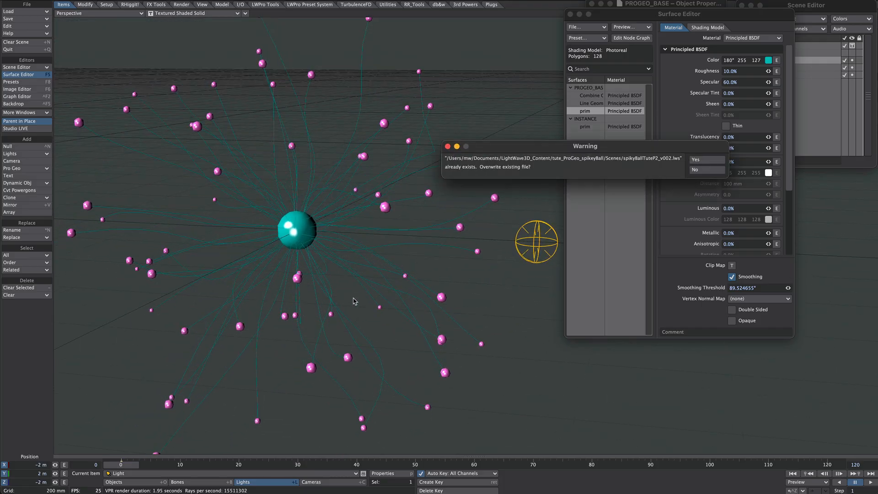
left_click(707, 160)
left_click(492, 258)
- Revert the scene to the last saved version
left_click(18, 11)
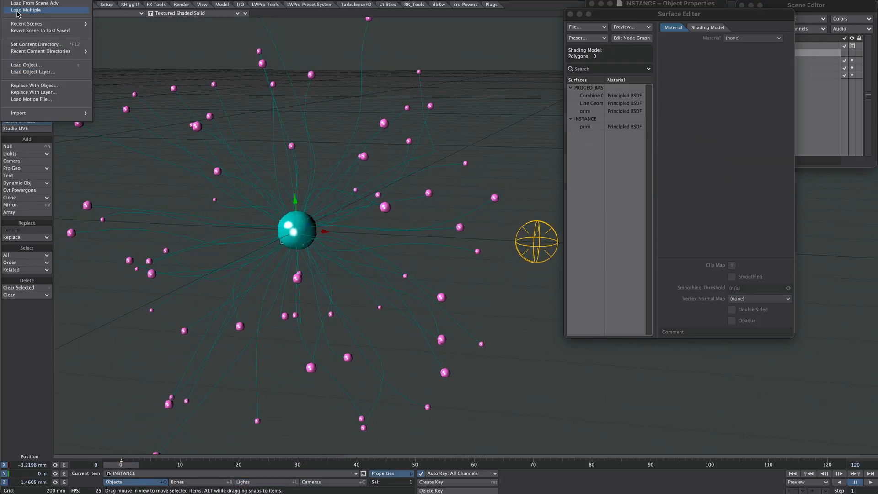
left_click(20, 31)
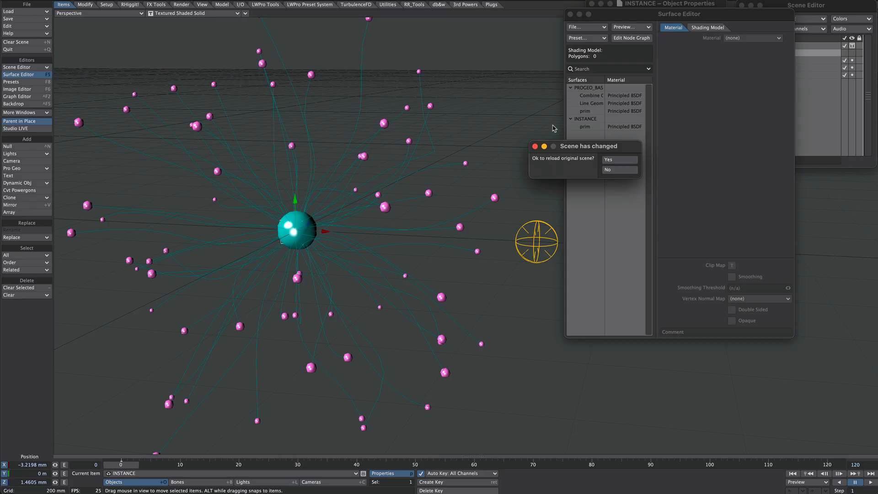
left_click(618, 160)
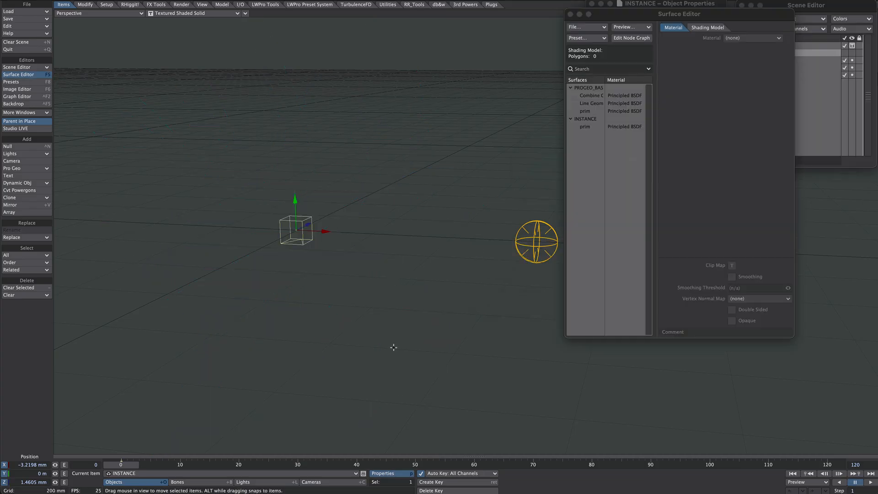
- Save the scene again, overwriting the existing file
left_click_drag(394, 347, 391, 368, "alt")
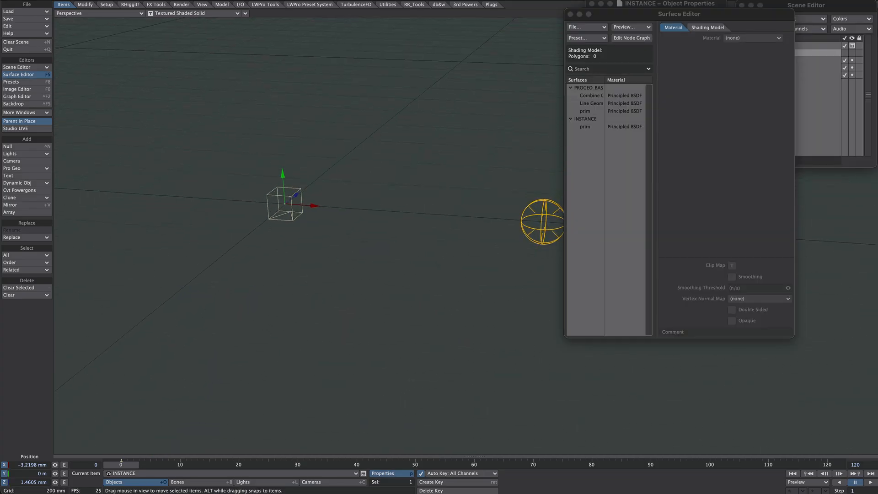
left_click_drag(298, 363, 298, 361, "alt")
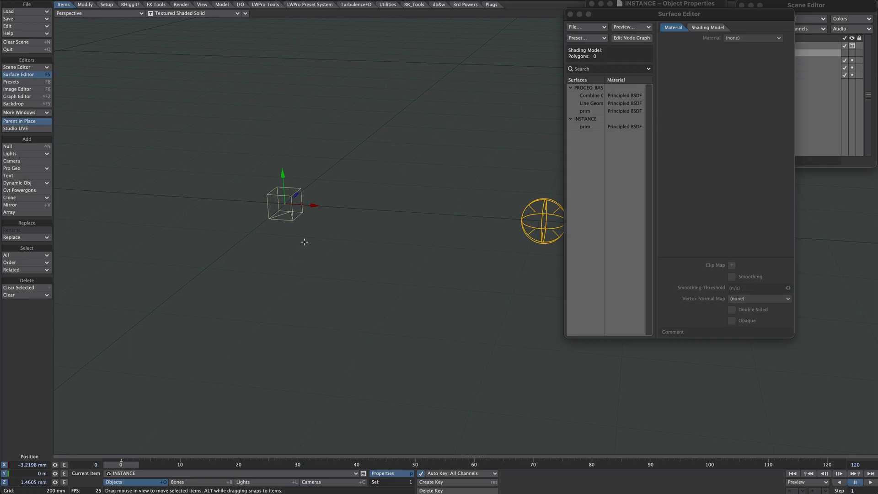
key("s")
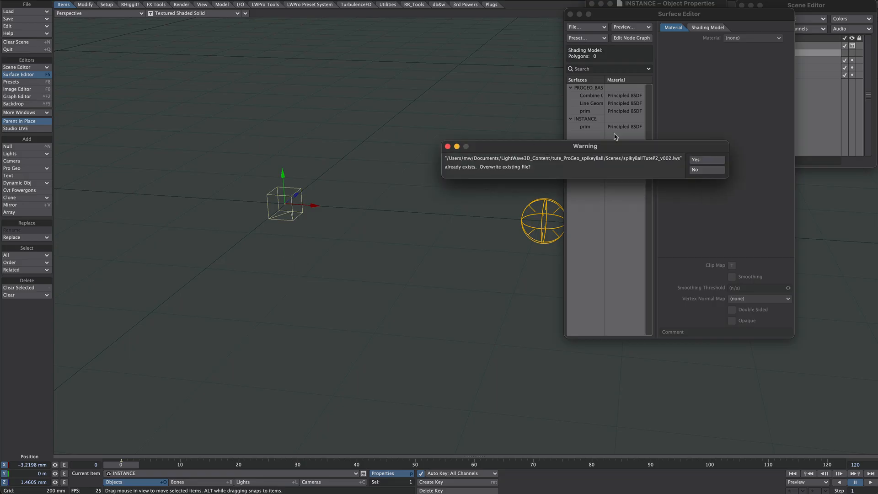
left_click(698, 161)
- Switch the viewport to VPR rendering
left_click_drag(348, 240, 201, 63, "alt")
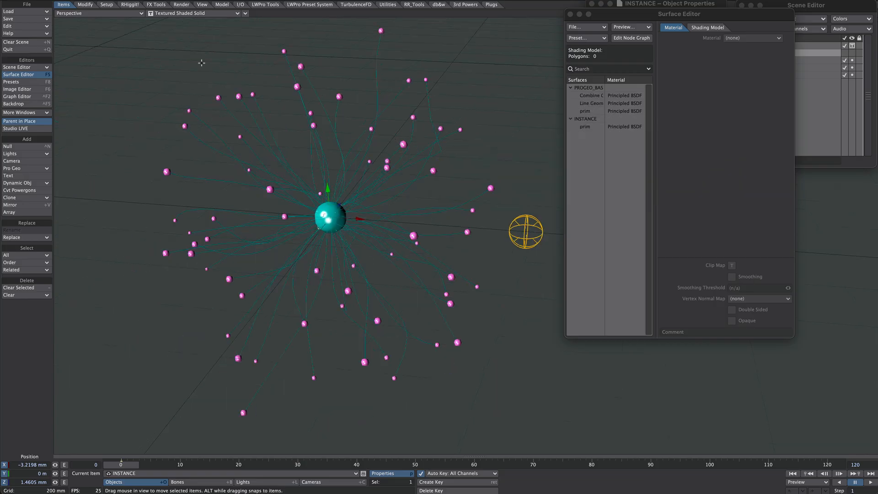
left_click(159, 14)
left_click(155, 39)
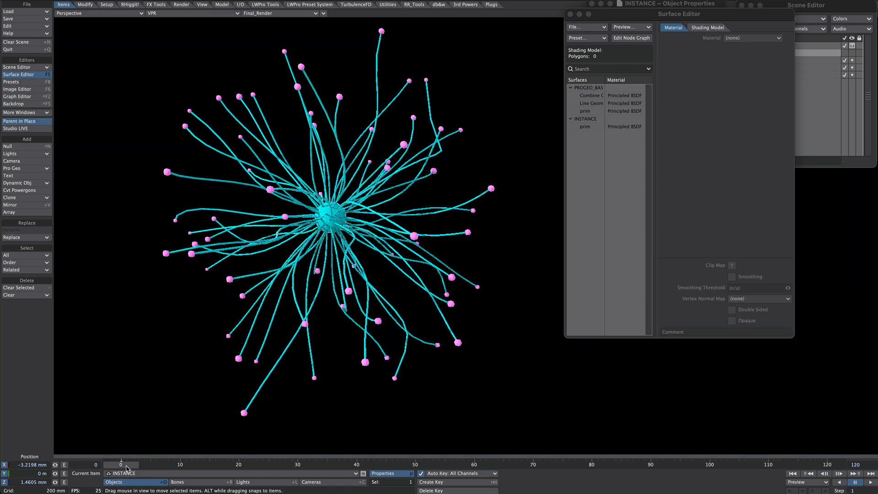
mouse_move(127, 466)
left_mouse_down()
mouse_move(442, 466)
mouse_move(126, 466)
left_mouse_up()
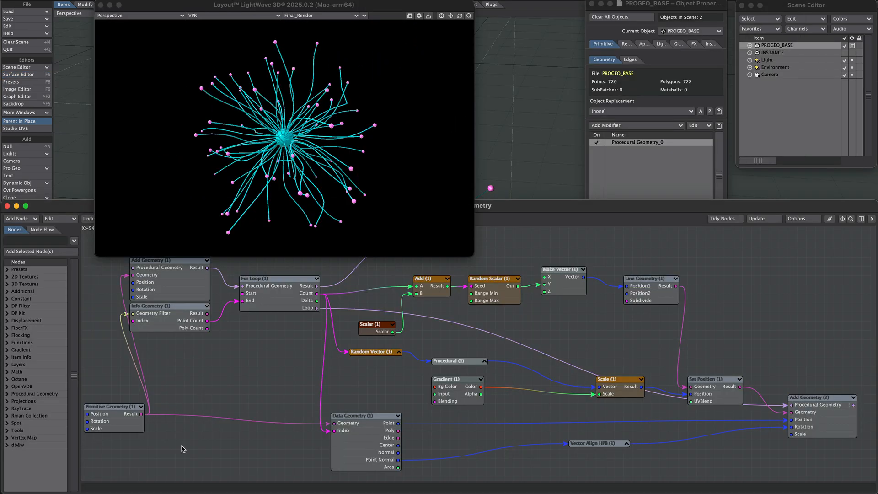
- Change the Primitive Geometry node's type to Toroid and adjust its settings
double_click(130, 419)
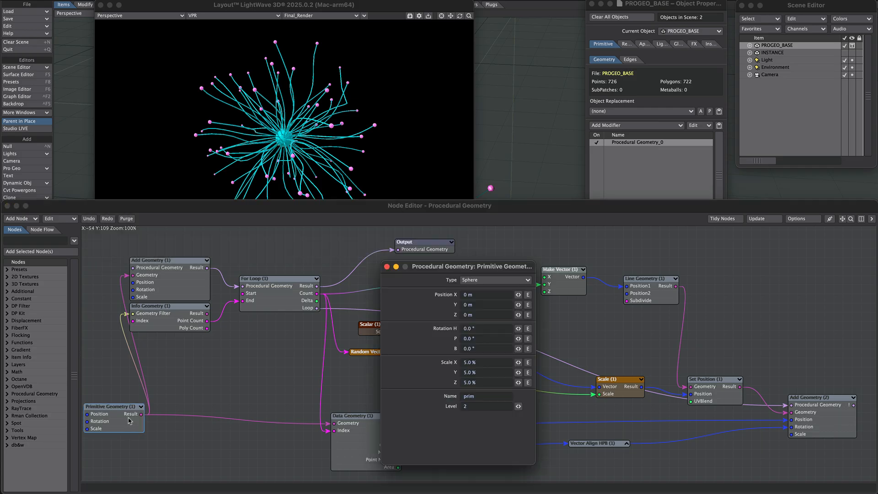
left_click(470, 282)
left_click(479, 286)
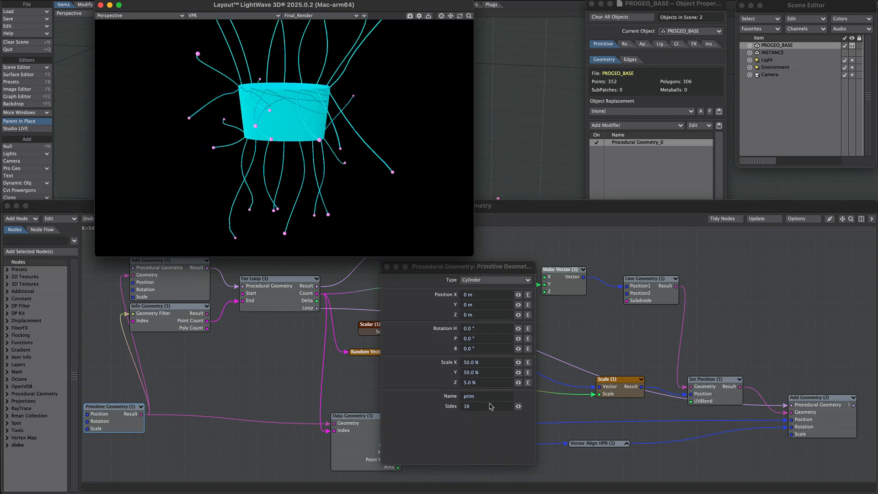
left_click_drag(518, 406, 548, 406)
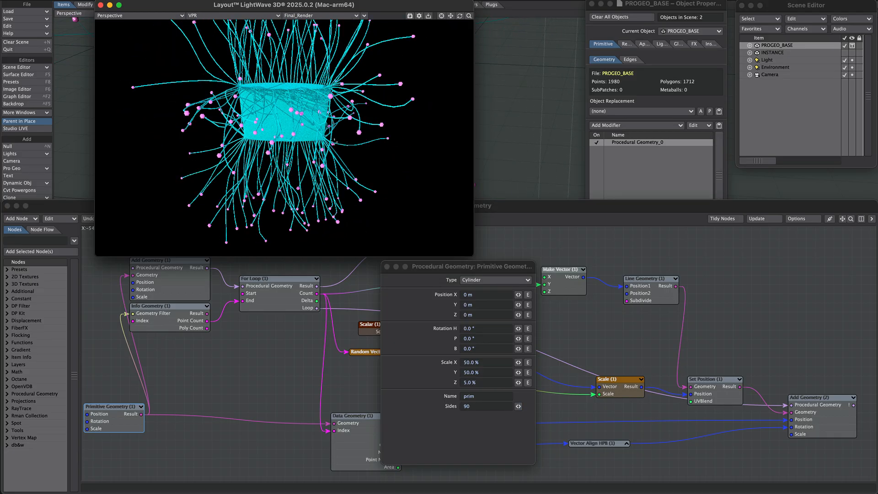